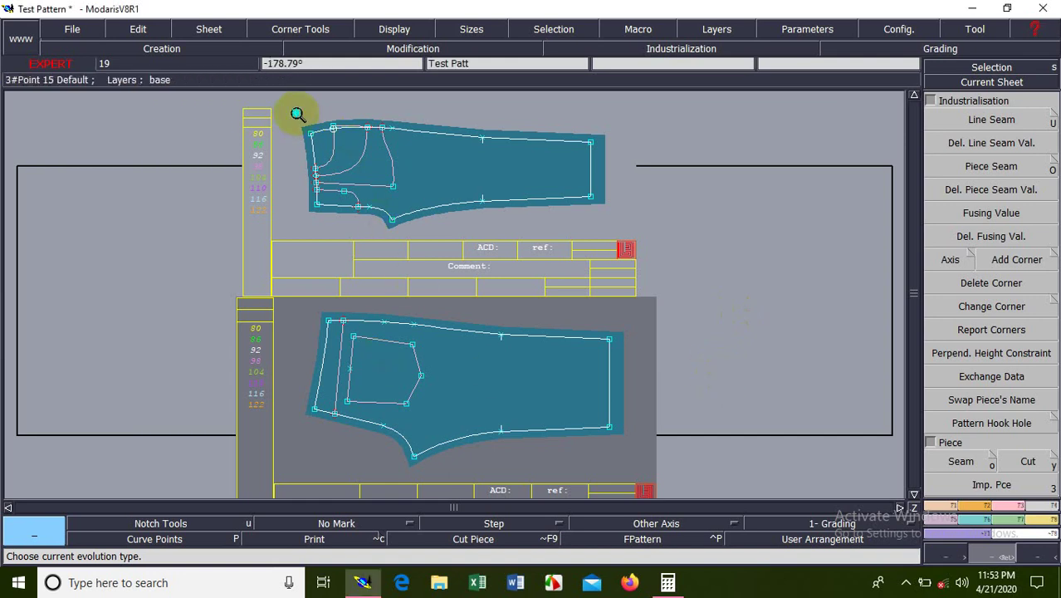
Make the front trouser sheet current and extract a piece by tracing its seam contour with Piece > Seam
{"action": "left_click_drag", "start_coordinate": [296, 113], "coordinate": [421, 232]}
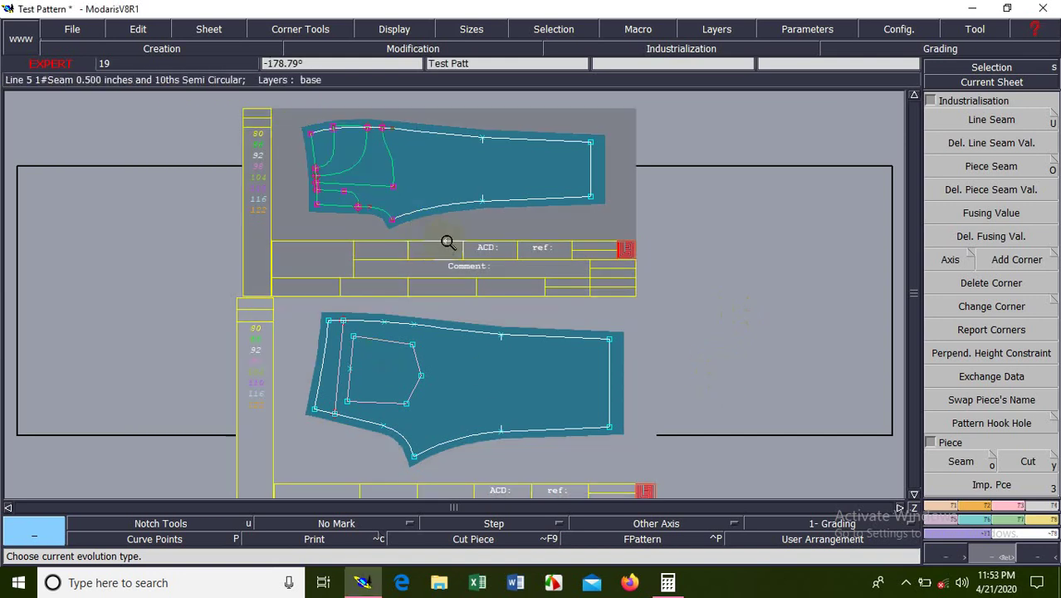
{"action": "left_click", "coordinate": [388, 116]}
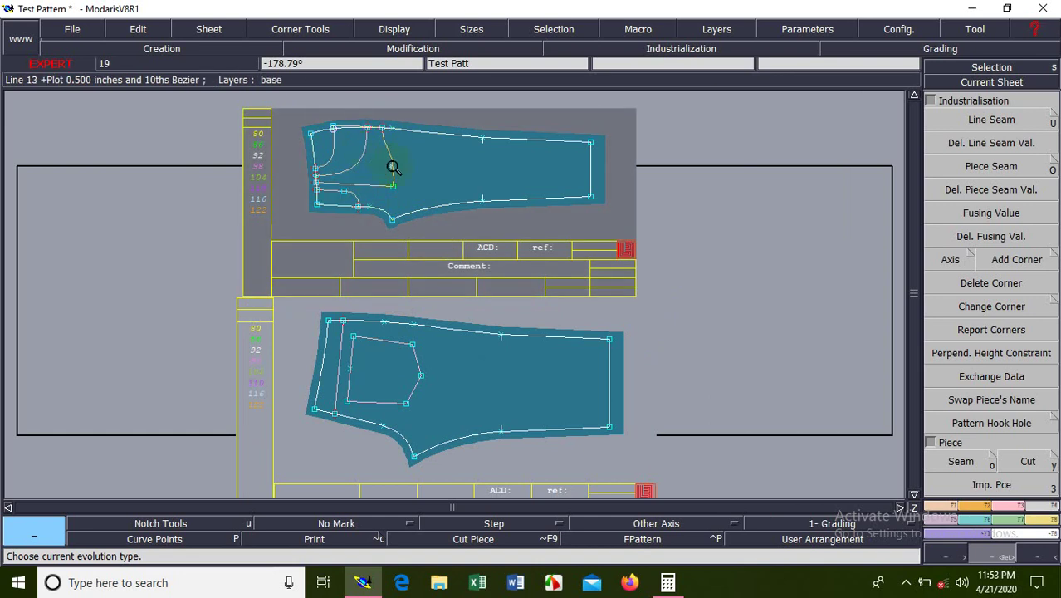
{"action": "left_click", "coordinate": [961, 461]}
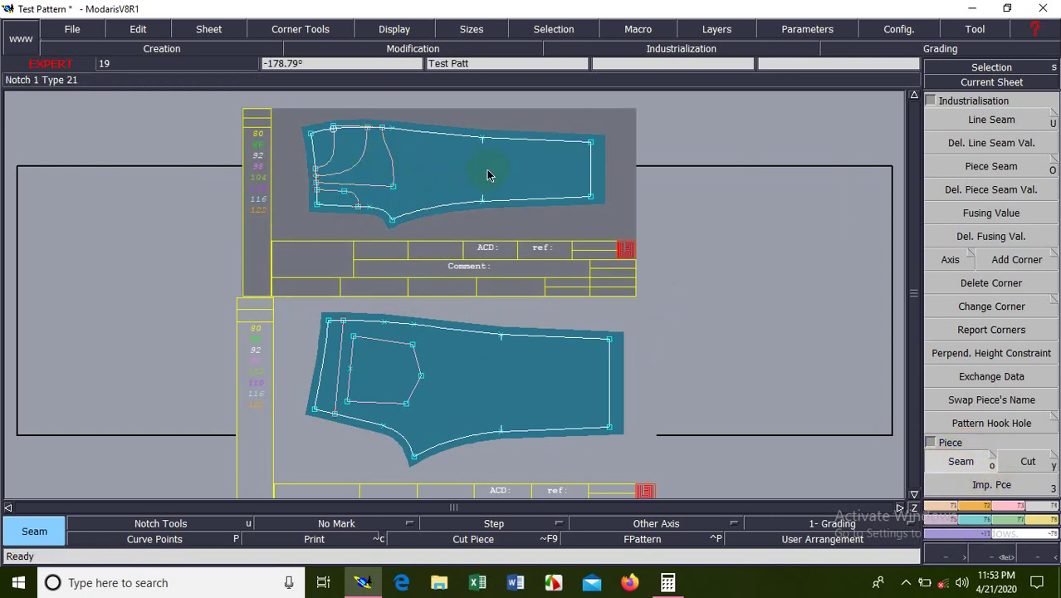
{"action": "left_click_drag", "start_coordinate": [496, 171], "coordinate": [341, 137]}
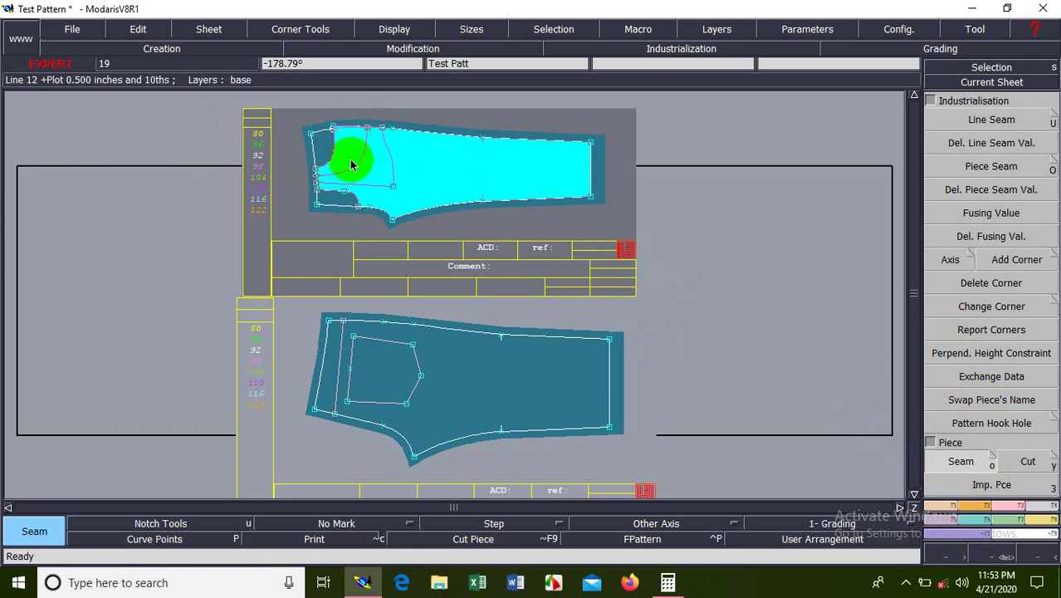
{"action": "mouse_move", "coordinate": [341, 137]}
{"action": "left_mouse_down"}
{"action": "mouse_move", "coordinate": [345, 199]}
{"action": "mouse_move", "coordinate": [392, 197]}
{"action": "left_mouse_up"}
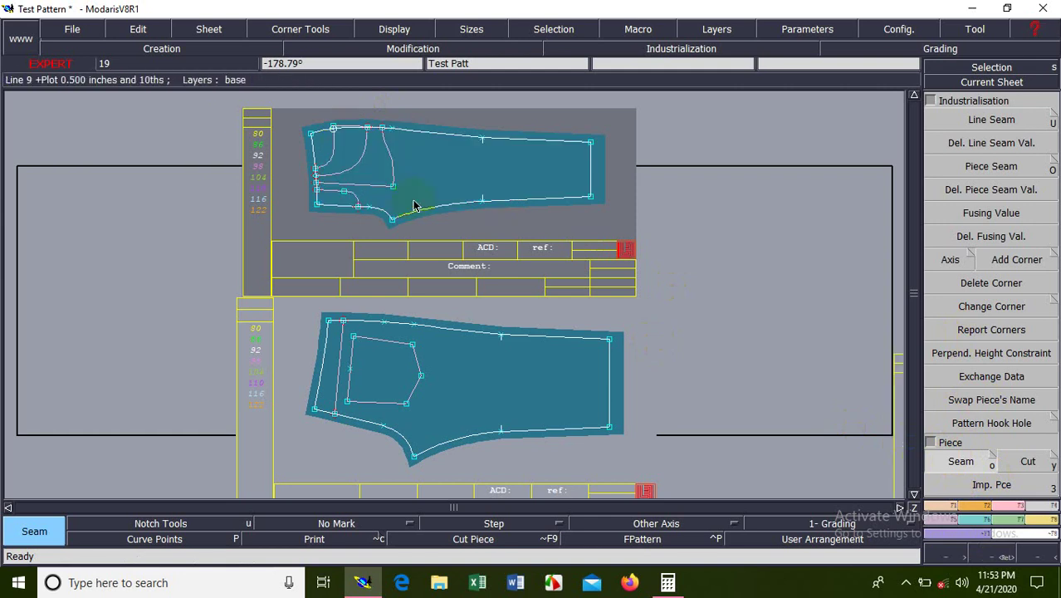
Auto-arrange the sheets and compare the extracted piece's corner seam with the front piece's waist corner
{"action": "key", "text": "a"}
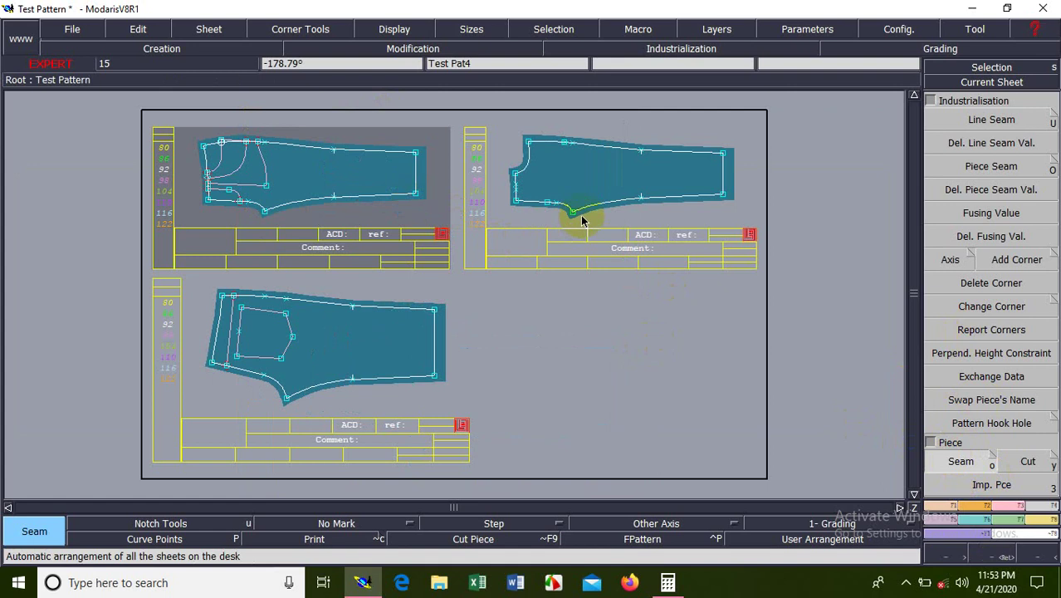
{"action": "left_click", "coordinate": [632, 230]}
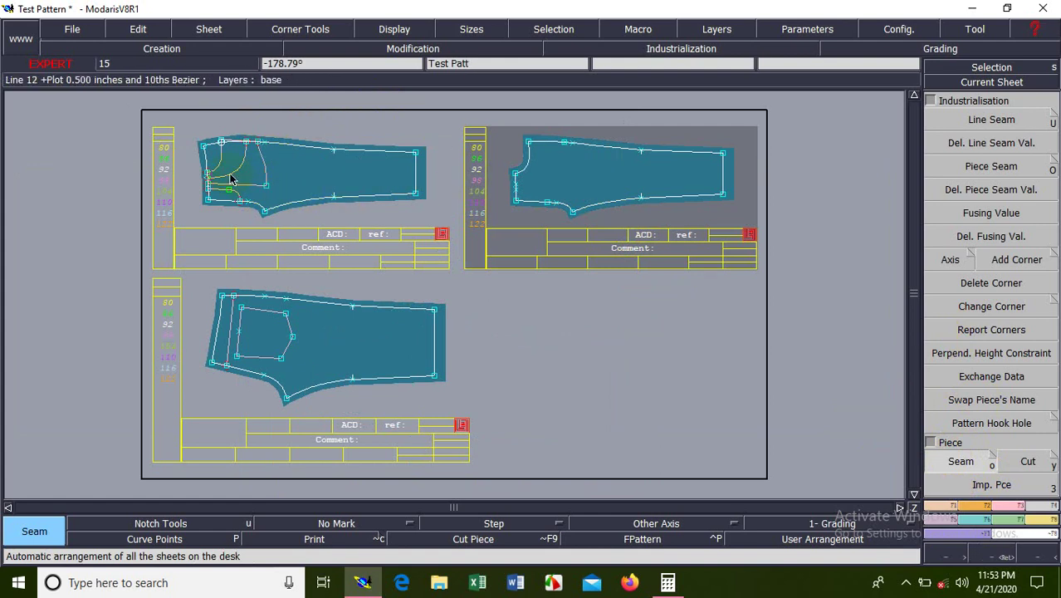
{"action": "left_click", "coordinate": [451, 166]}
{"action": "left_click", "coordinate": [214, 150]}
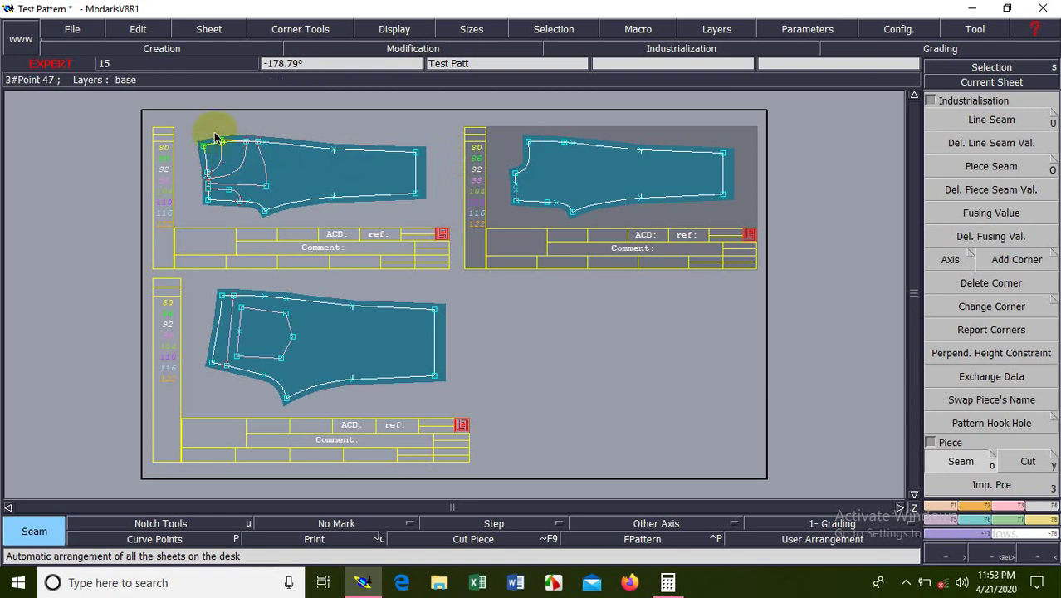
{"action": "left_click", "coordinate": [234, 157]}
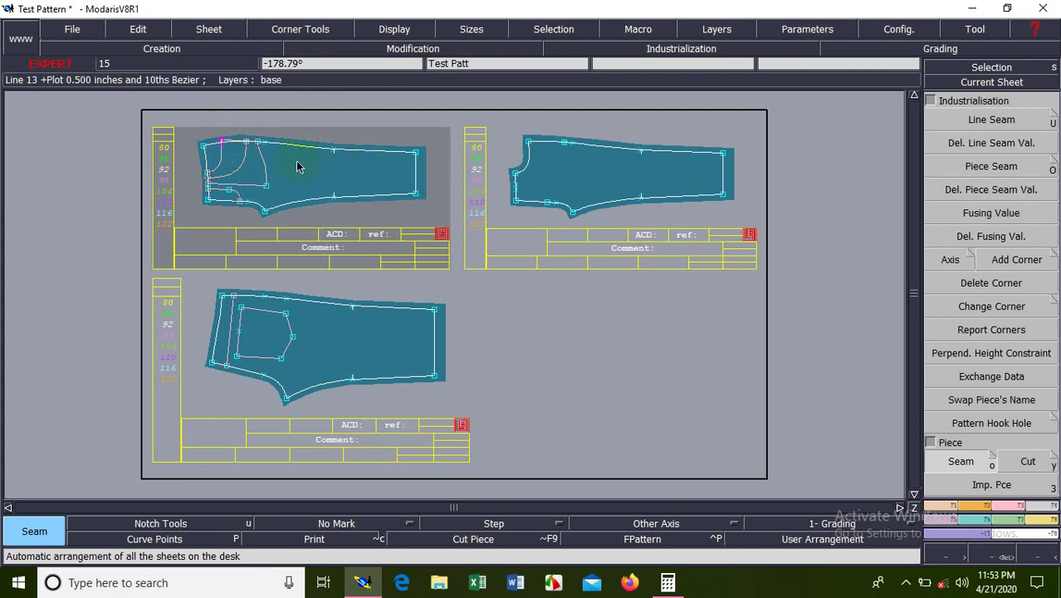
Redraw the extracted piece's left waist seam, check its cut perimeter, then delete the extracted piece
{"action": "left_click", "coordinate": [516, 134]}
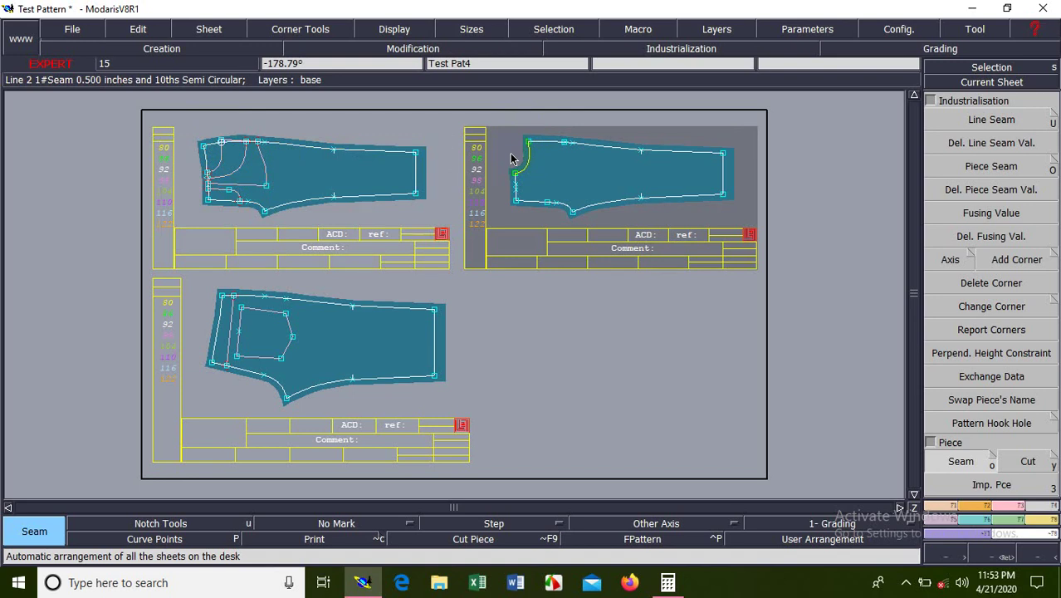
{"action": "left_click_drag", "start_coordinate": [510, 157], "coordinate": [208, 136]}
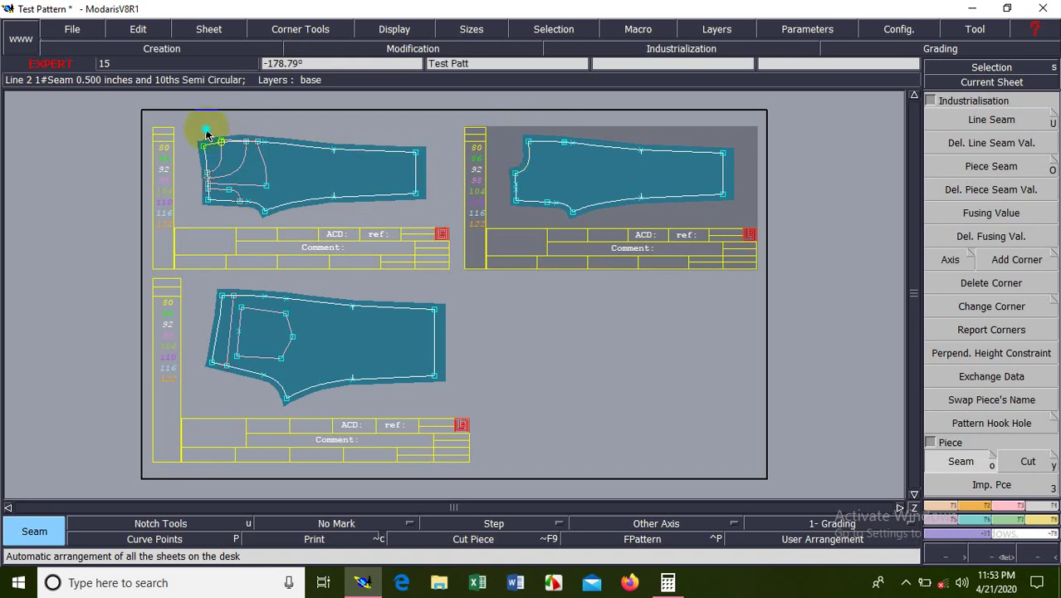
{"action": "left_click", "coordinate": [234, 164]}
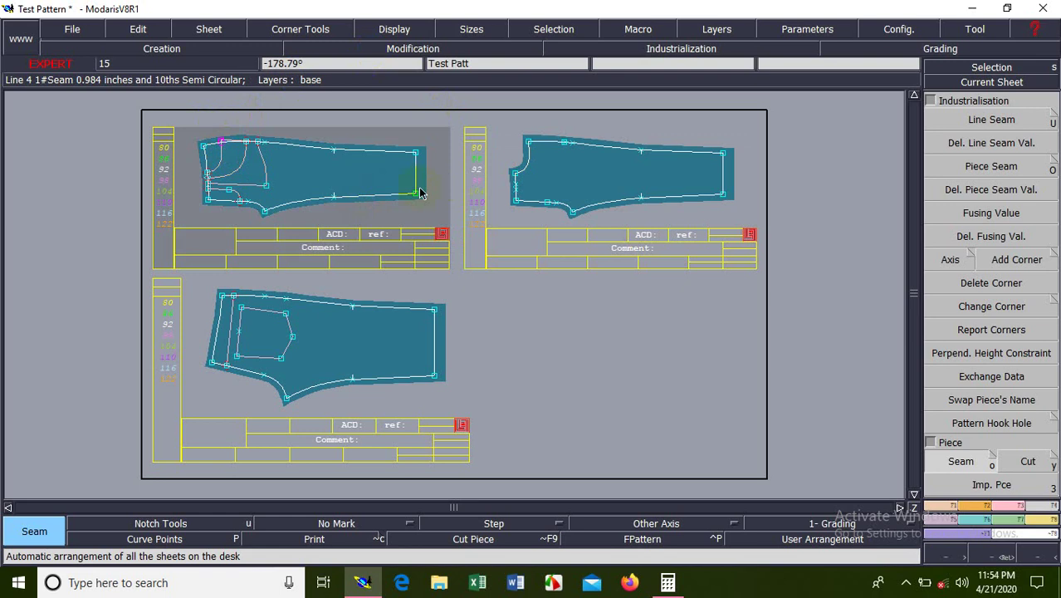
{"action": "left_click", "coordinate": [671, 260]}
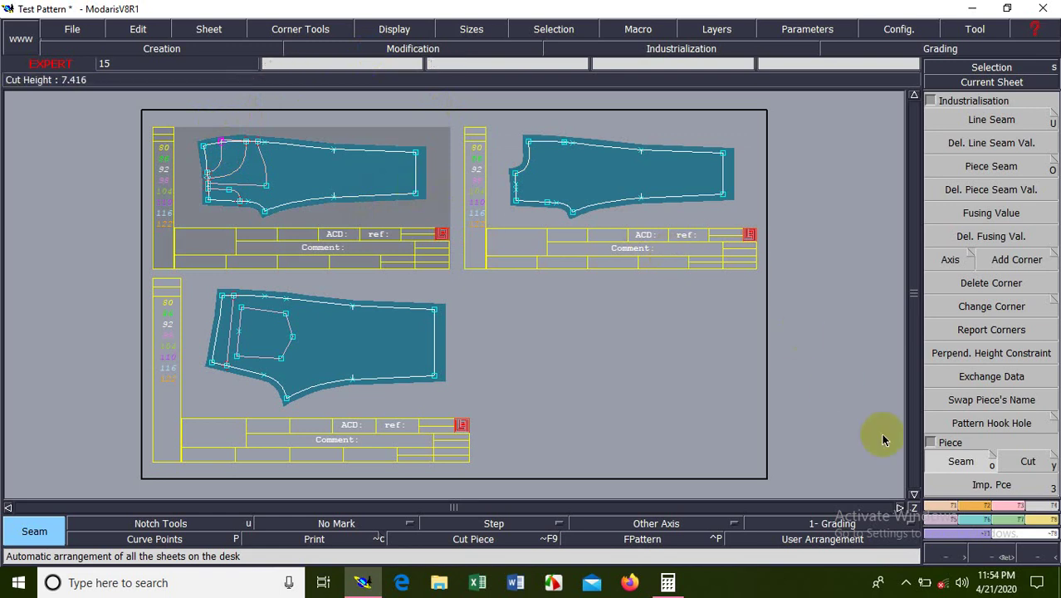
{"action": "left_click", "coordinate": [628, 223]}
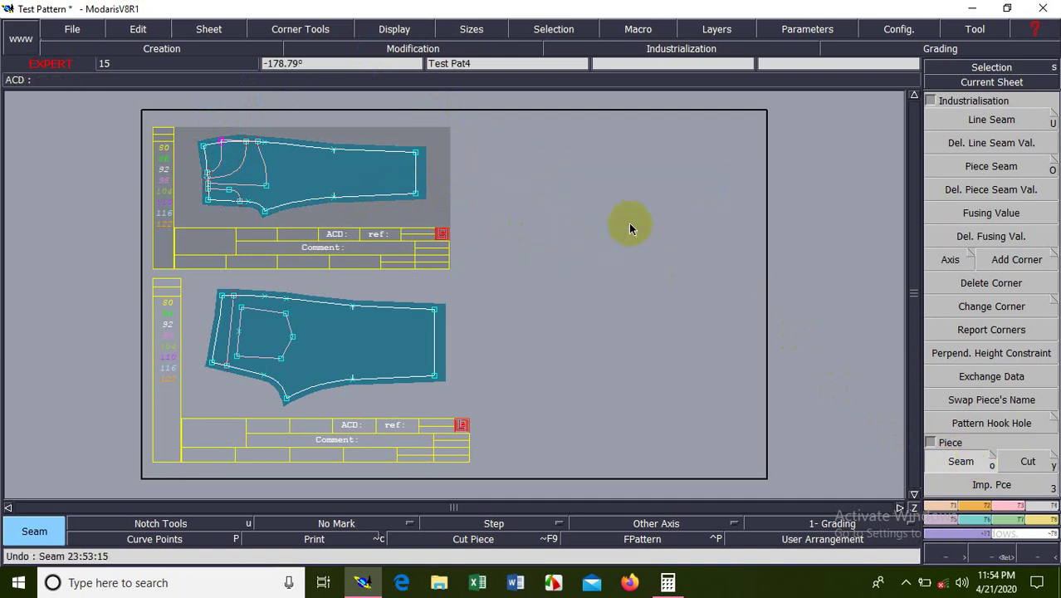
Tick Extraction with Dependency in the Piece > Seam options dialog and close it
{"action": "left_click", "coordinate": [995, 462]}
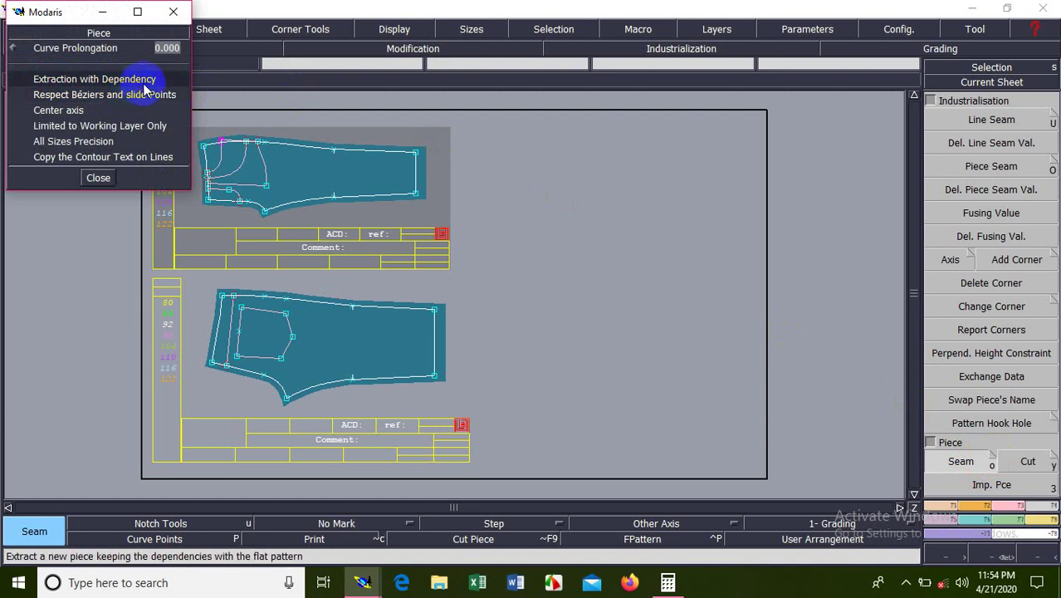
{"action": "left_click", "coordinate": [59, 86]}
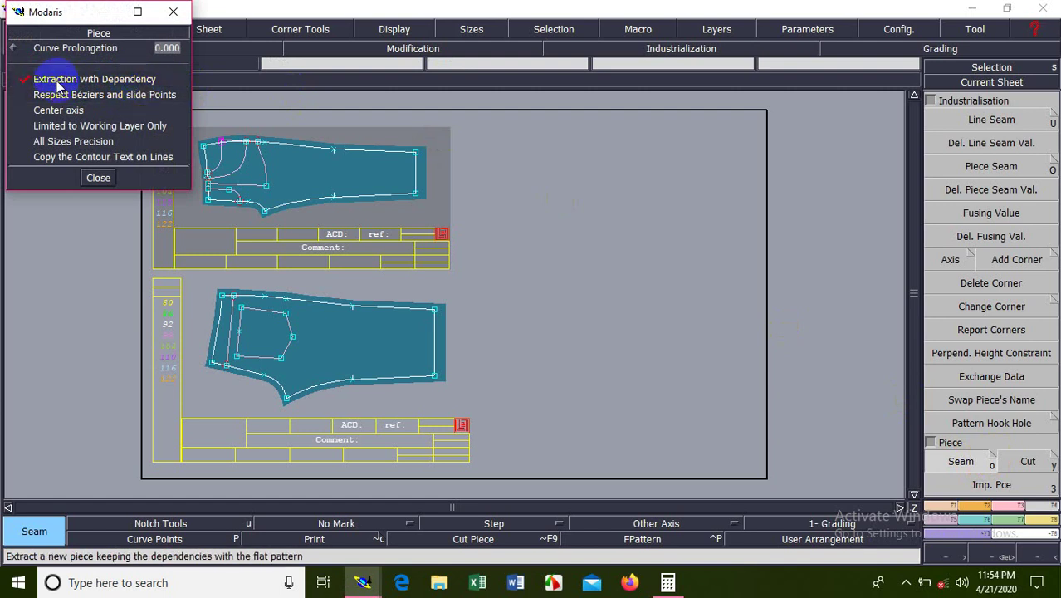
{"action": "left_click", "coordinate": [99, 178]}
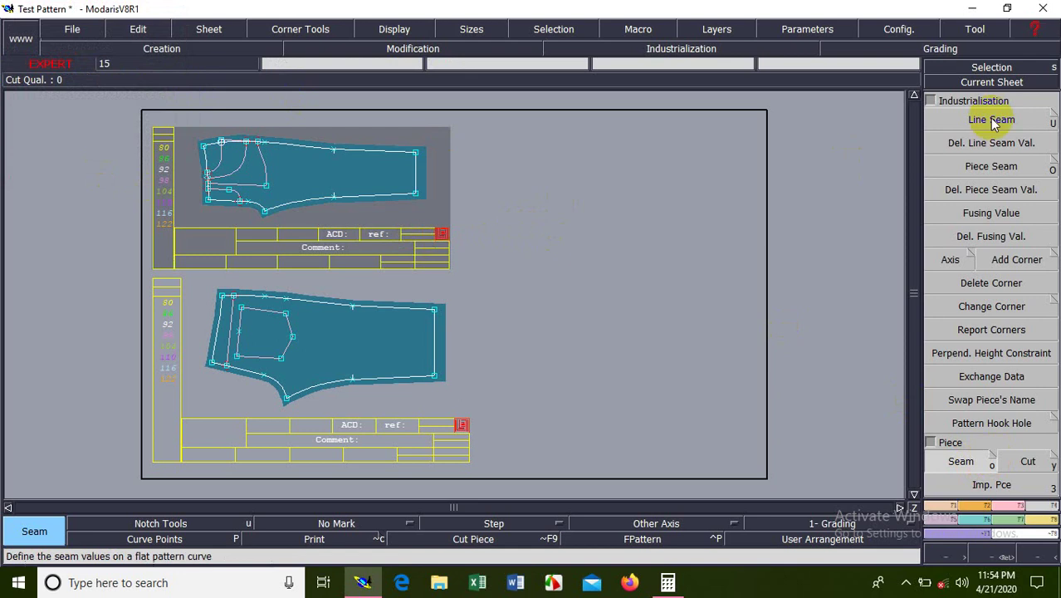
Recentre on the back trouser sheet, extract its pocket outline as a piece, and auto-arrange sheets
{"action": "left_click", "coordinate": [1017, 87]}
{"action": "left_click", "coordinate": [299, 335]}
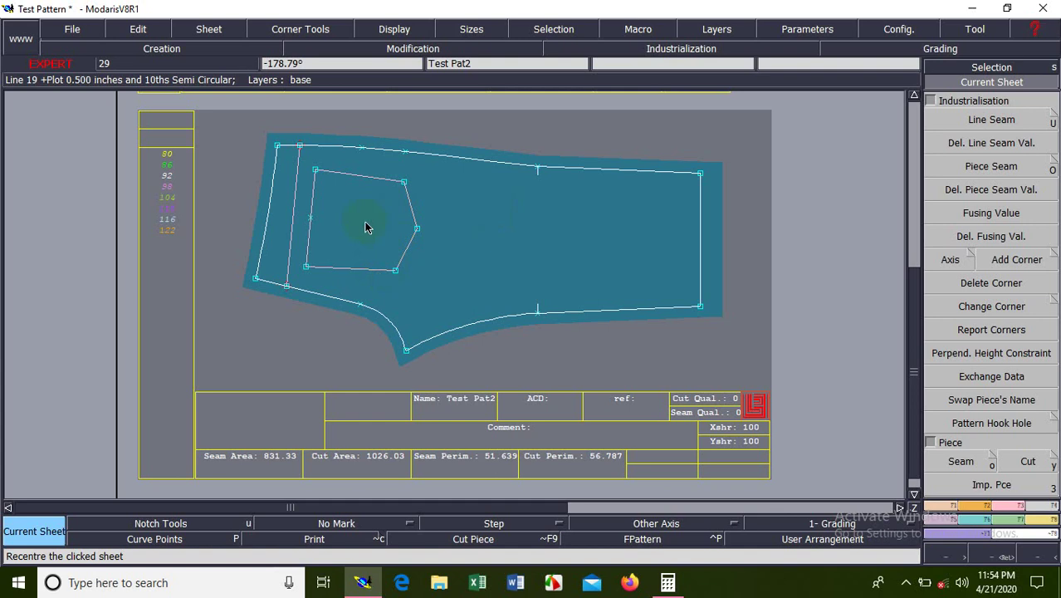
{"action": "left_click", "coordinate": [962, 461]}
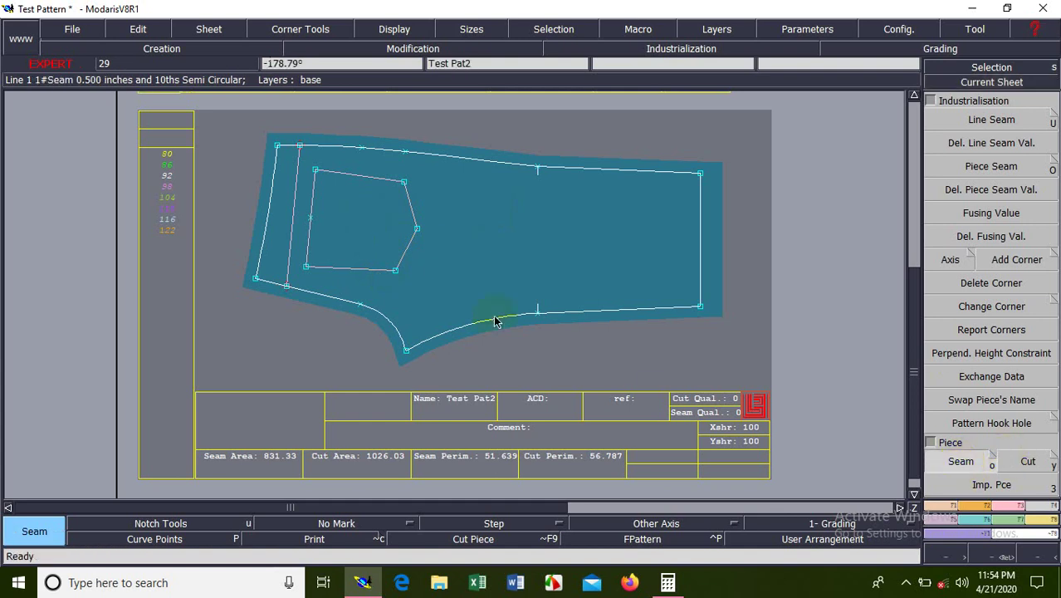
{"action": "left_click", "coordinate": [349, 220]}
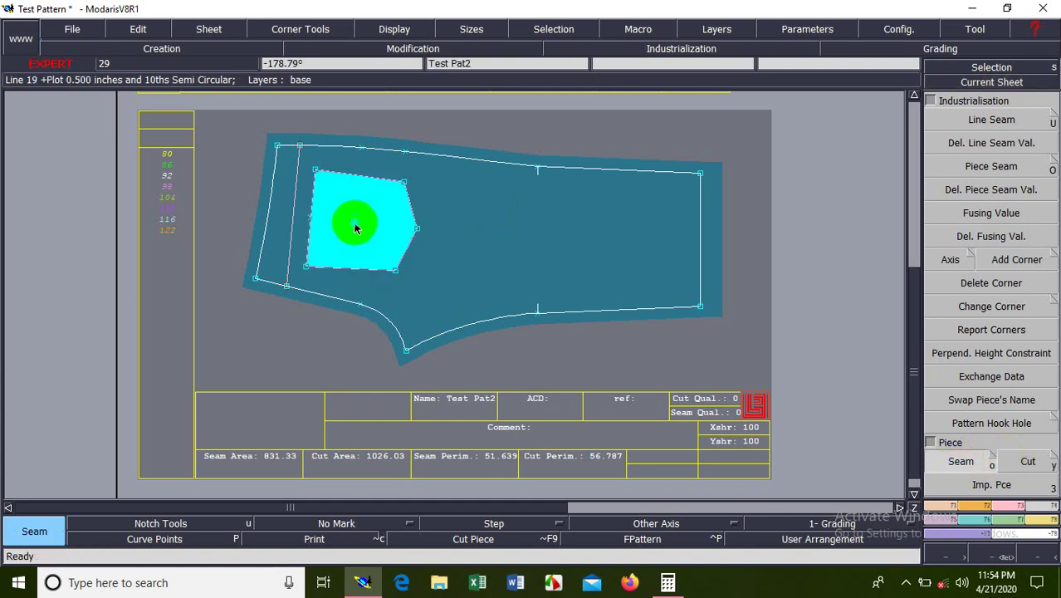
{"action": "key", "text": "ctrl+a"}
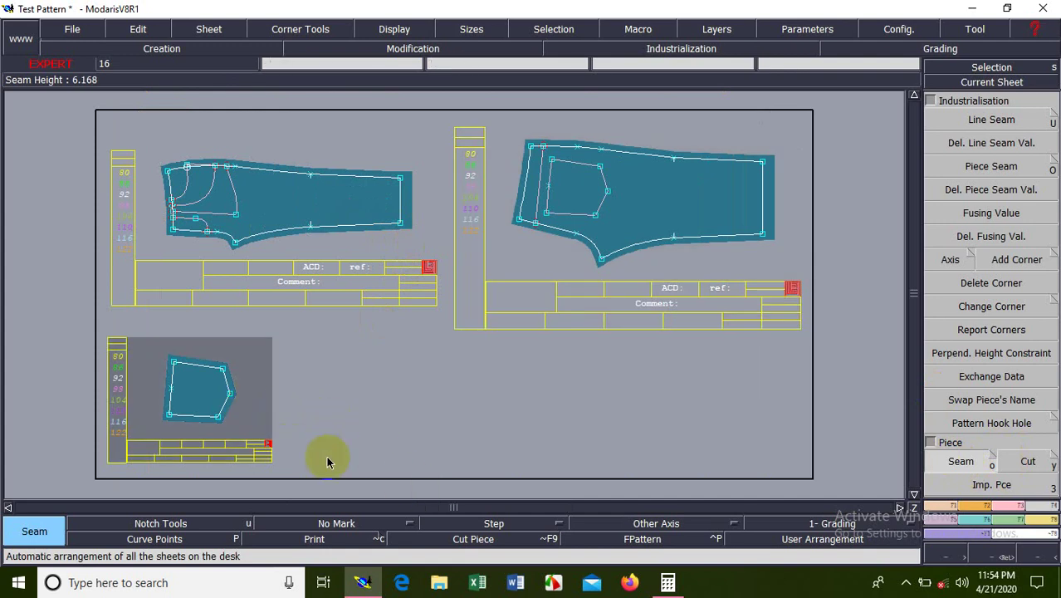
Create the pocket's cut piece, move the front sheet left and the pocket sheet beside the back piece, then zoom in
{"action": "left_click", "coordinate": [431, 544]}
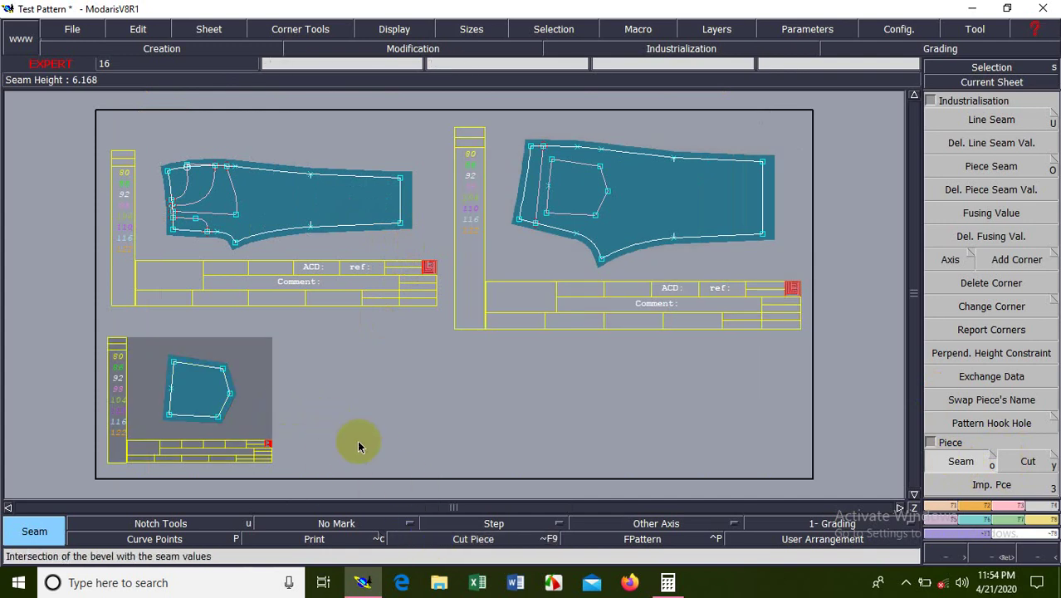
{"action": "left_click", "coordinate": [257, 374]}
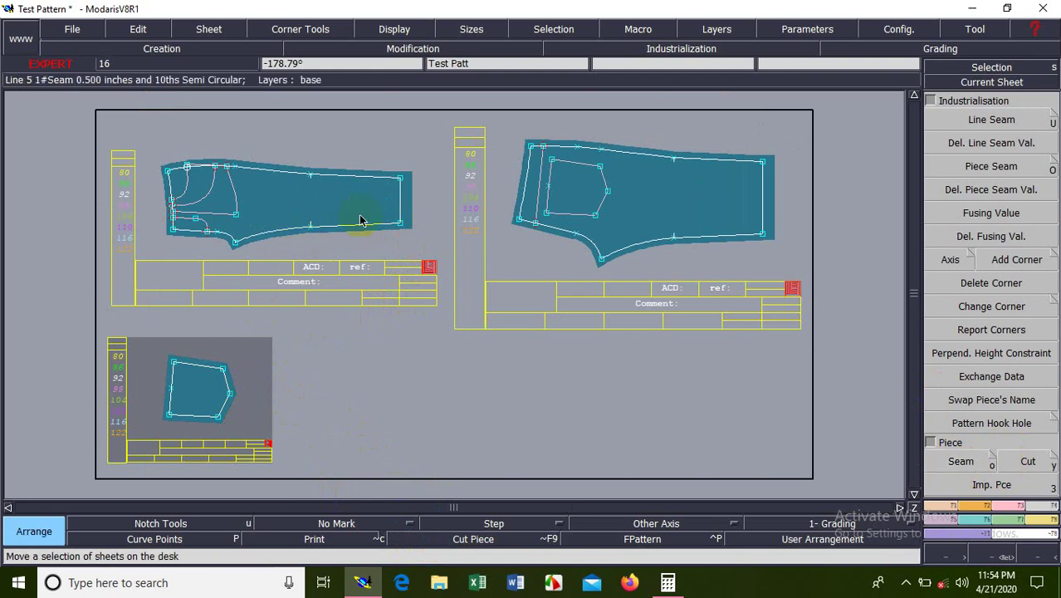
{"action": "left_click_drag", "start_coordinate": [362, 218], "coordinate": [166, 209]}
{"action": "left_click_drag", "start_coordinate": [246, 379], "coordinate": [420, 200]}
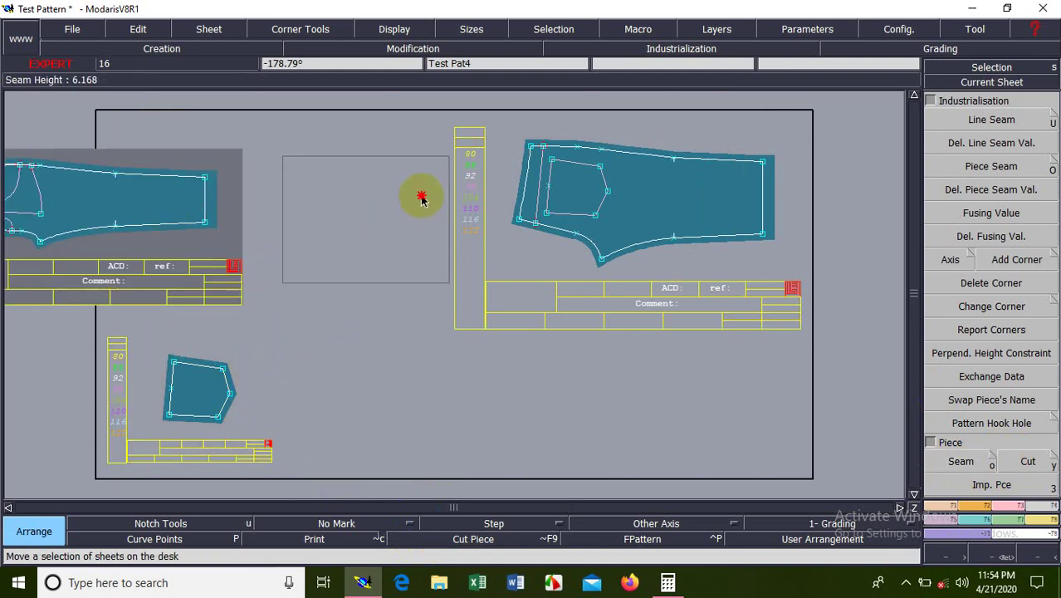
{"action": "left_click_drag", "start_coordinate": [278, 126], "coordinate": [630, 259]}
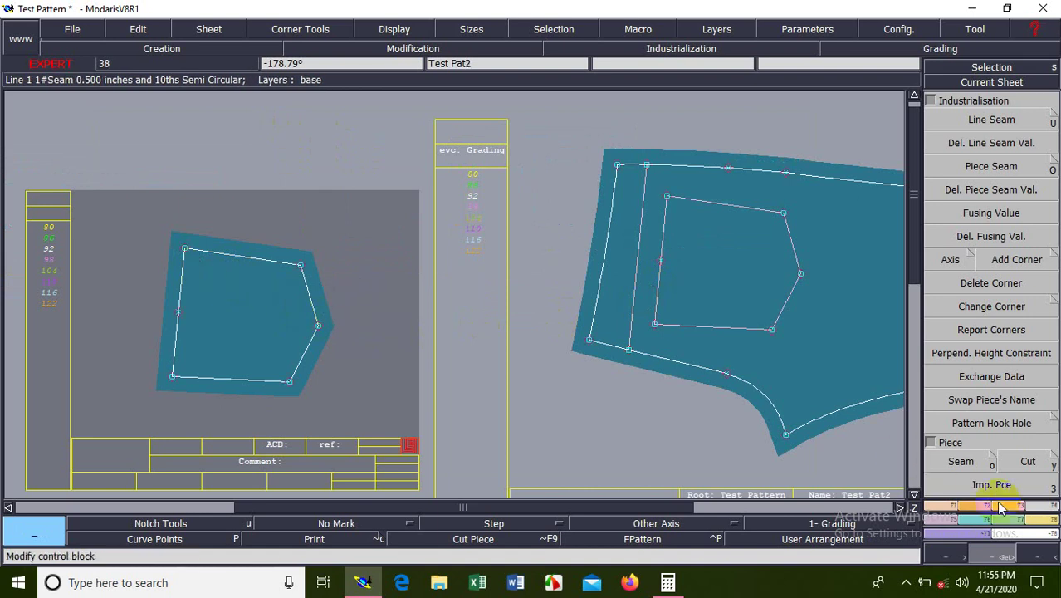
Activate Imp. Pce, then select Move under Modification > Line Modification
{"action": "left_click", "coordinate": [963, 354]}
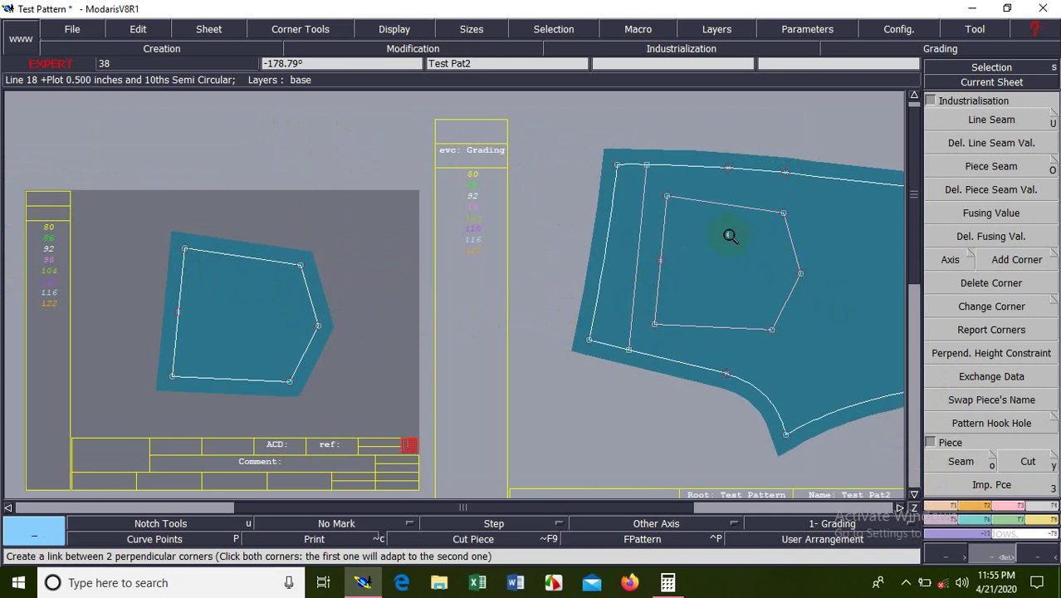
{"action": "left_click", "coordinate": [975, 489]}
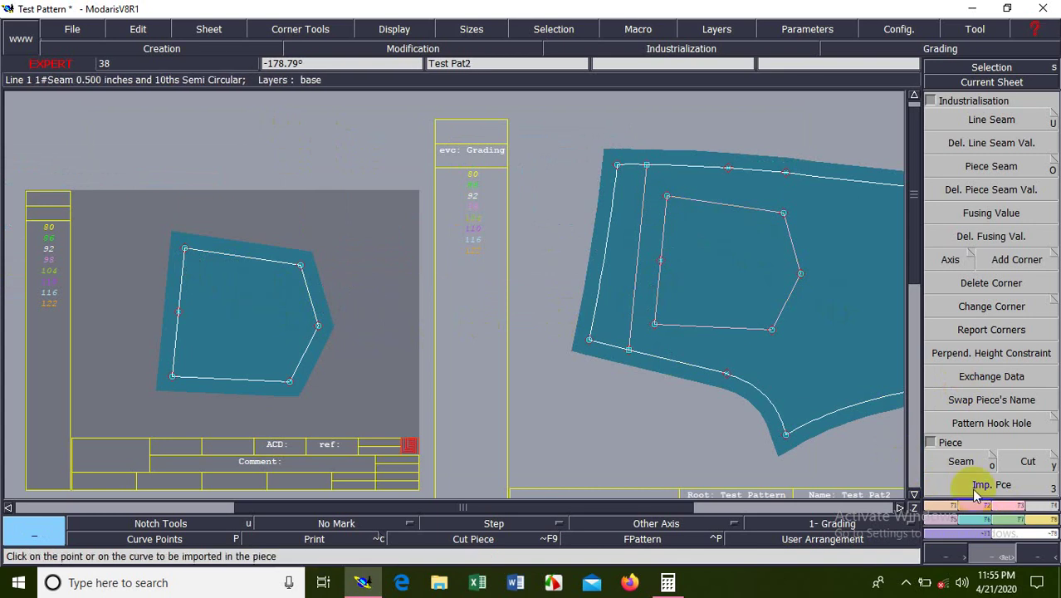
{"action": "left_click", "coordinate": [1014, 505]}
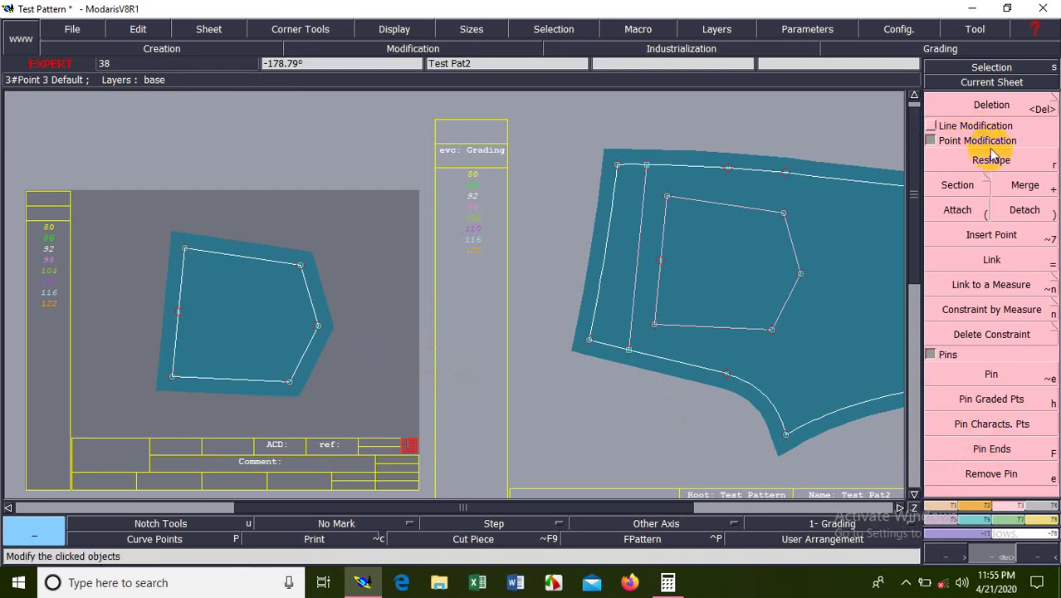
{"action": "left_click", "coordinate": [957, 130]}
{"action": "left_click", "coordinate": [991, 142]}
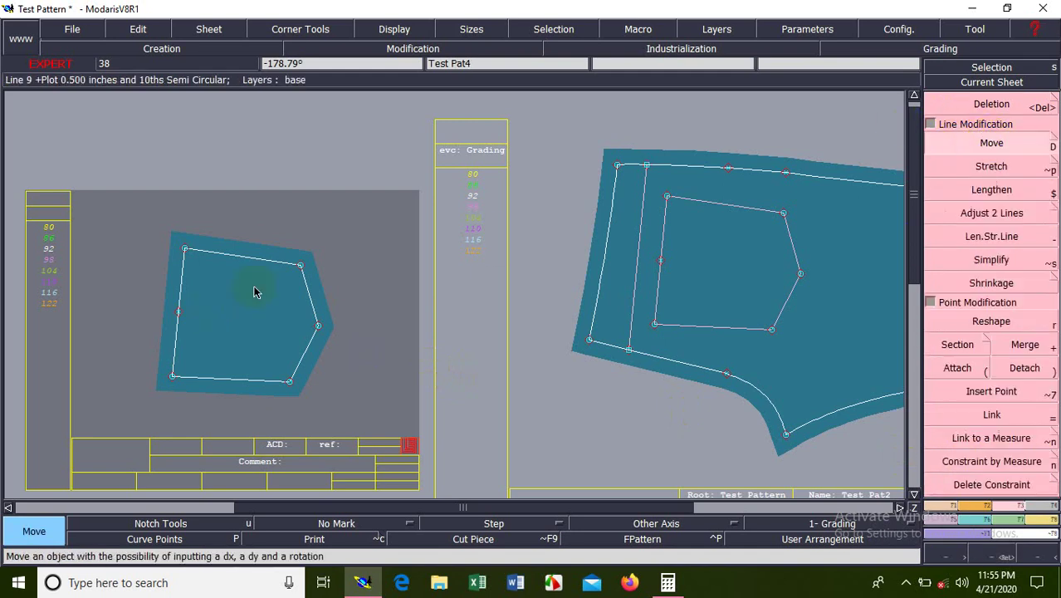
Set the length unit to cm in Parameters after a trial length measure, then undo that measure
{"action": "left_click", "coordinate": [1047, 519]}
{"action": "left_click", "coordinate": [993, 229]}
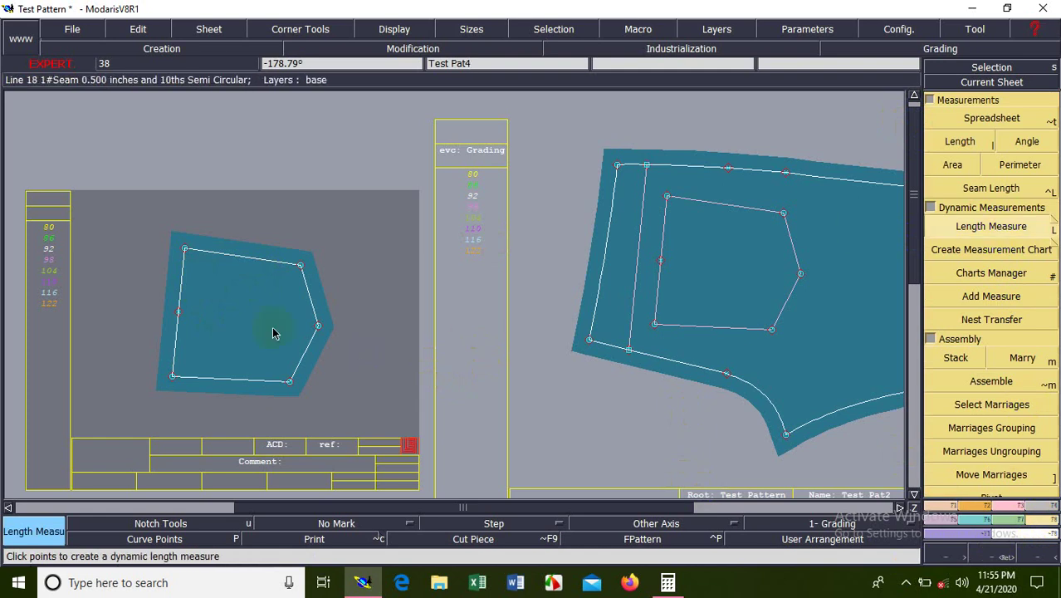
{"action": "left_click", "coordinate": [215, 309]}
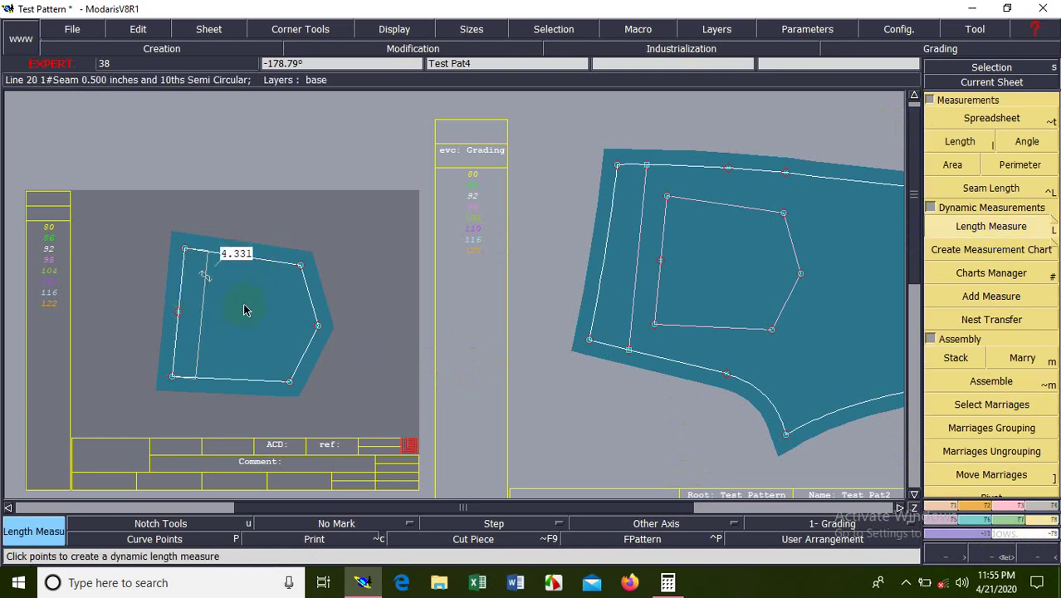
{"action": "left_click", "coordinate": [791, 30]}
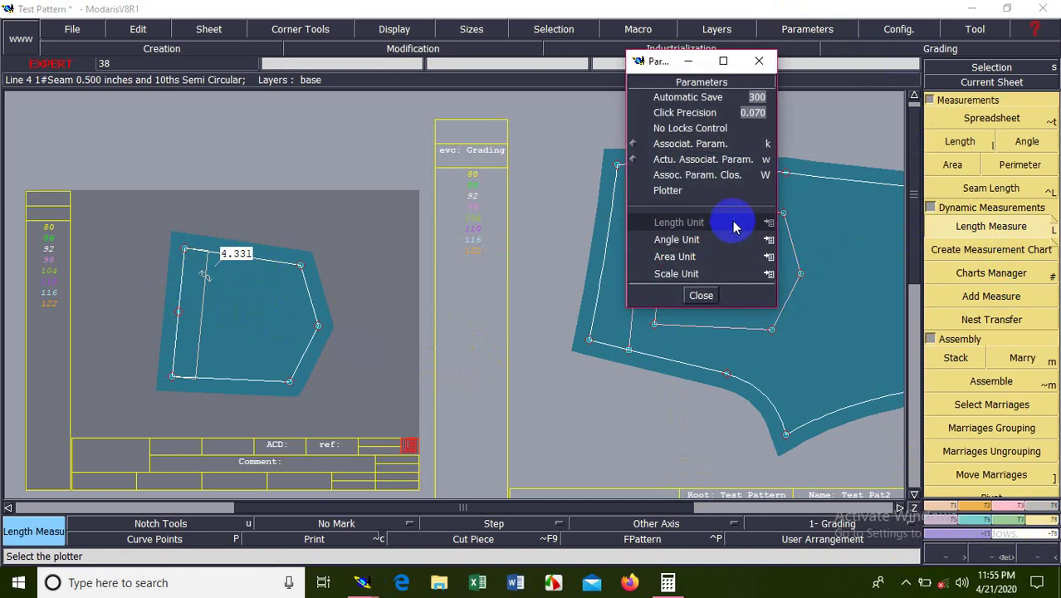
{"action": "left_click", "coordinate": [727, 223]}
{"action": "mouse_move", "coordinate": [679, 222]}
{"action": "left_click", "coordinate": [809, 270]}
{"action": "left_click", "coordinate": [701, 295]}
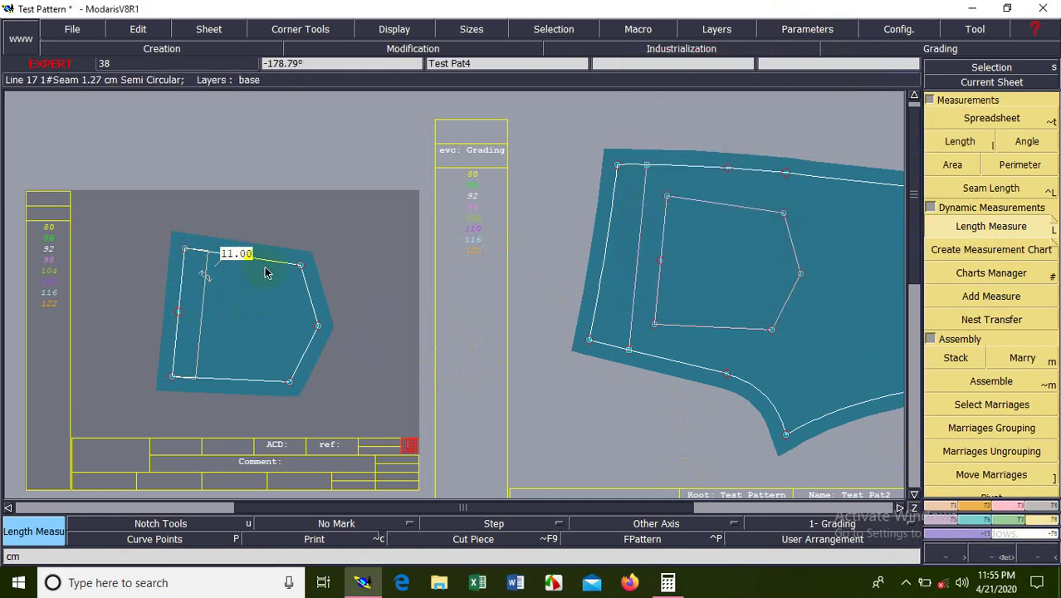
{"action": "key", "text": "ctrl+z"}
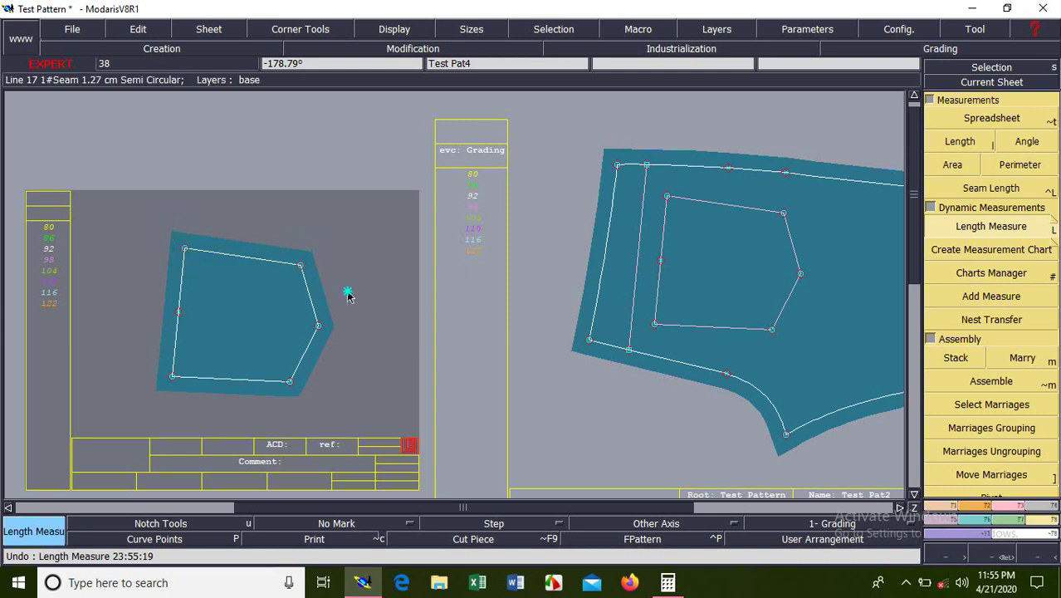
Move the small piece's top line down with ShiftY -0.5 cm
{"action": "left_click", "coordinate": [374, 308]}
{"action": "key", "text": "d"}
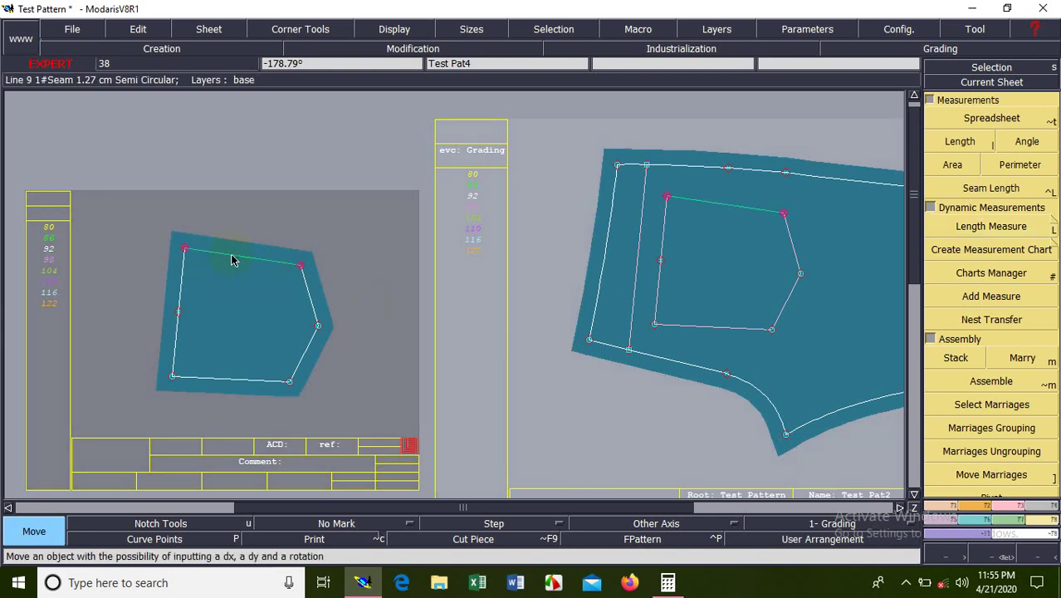
{"action": "left_click", "coordinate": [233, 260]}
{"action": "type", "text": "0.32"}
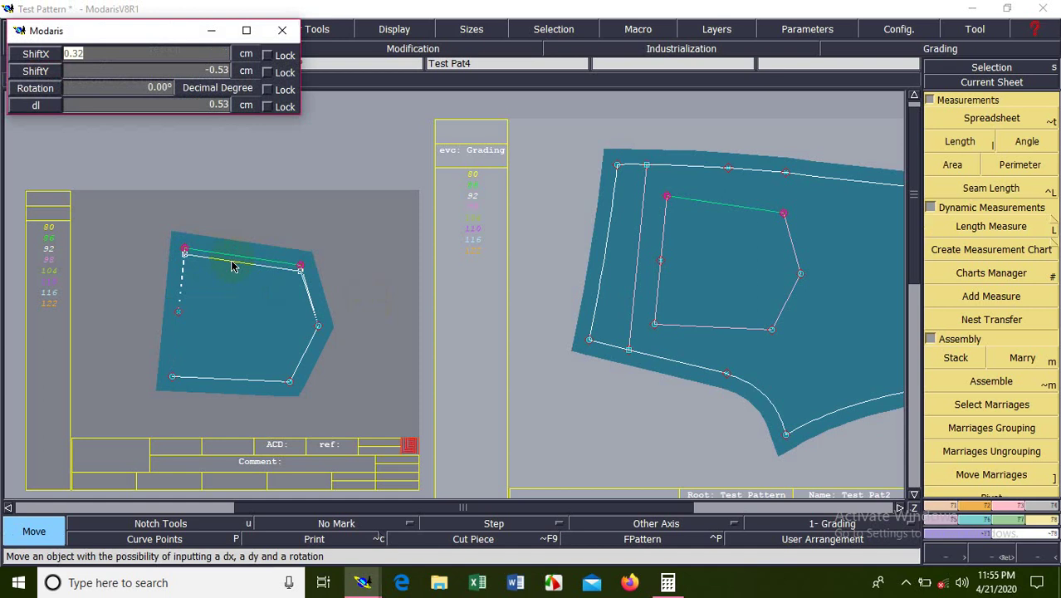
{"action": "key", "text": "Return"}
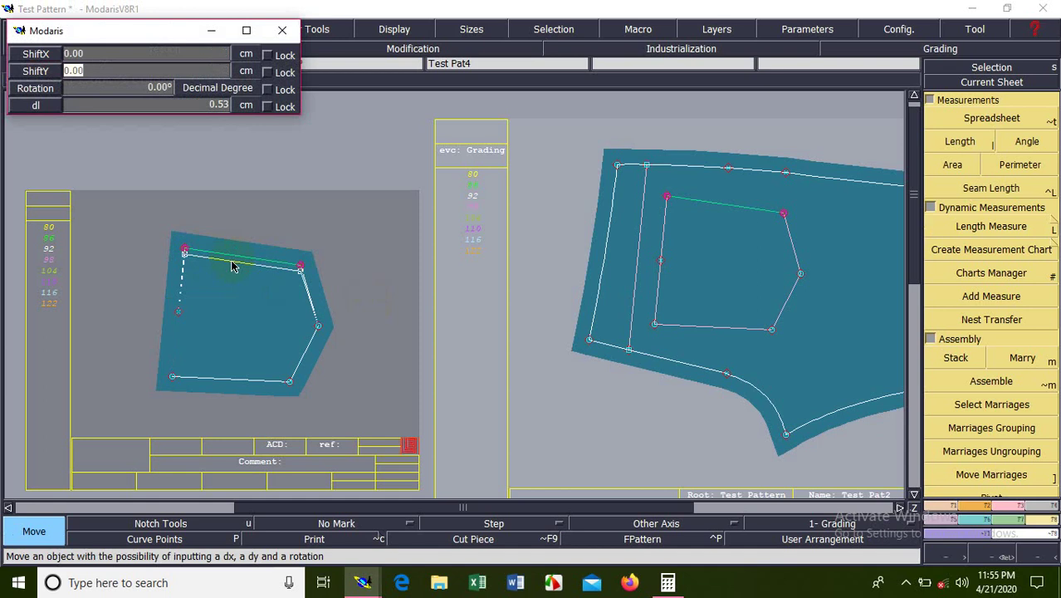
{"action": "type", "text": "-.5"}
{"action": "key", "text": "Return"}
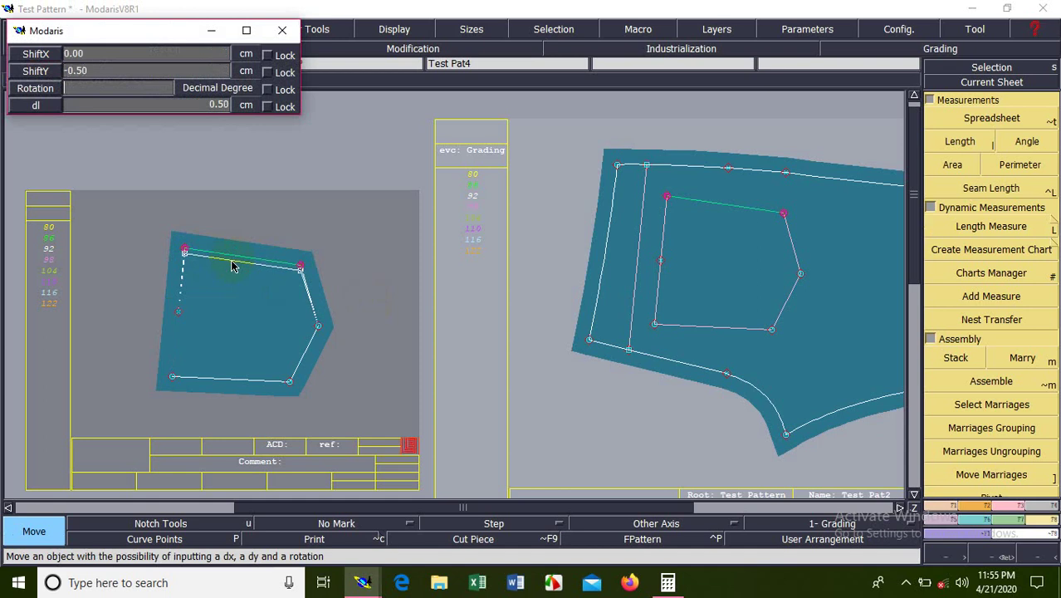
{"action": "key", "text": "Return"}
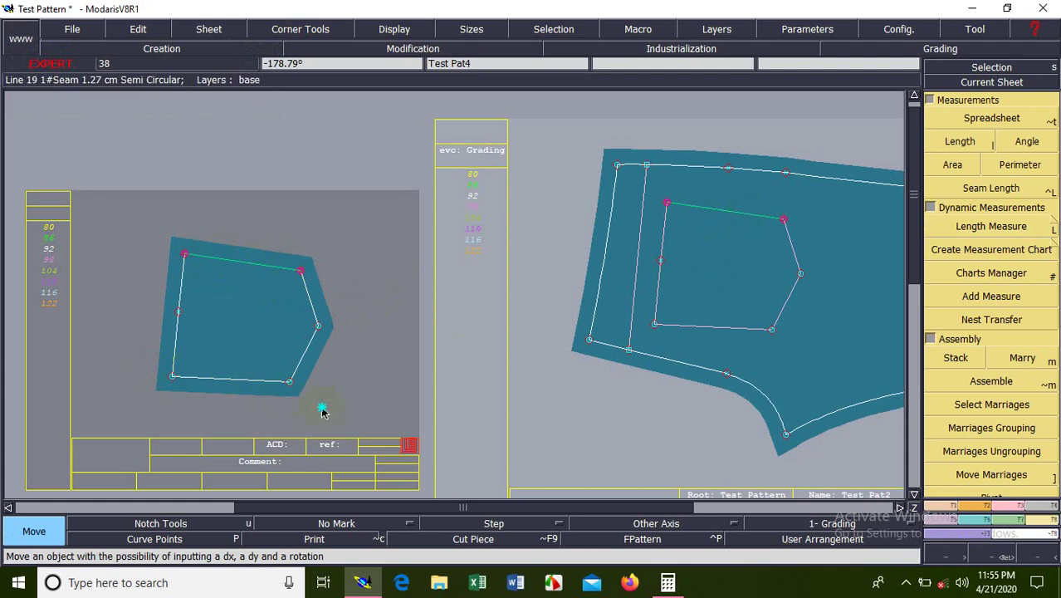
Move the small piece's bottom line up with ShiftY 0.5 cm
{"action": "left_click", "coordinate": [261, 380]}
{"action": "type", "text": "0.00"}
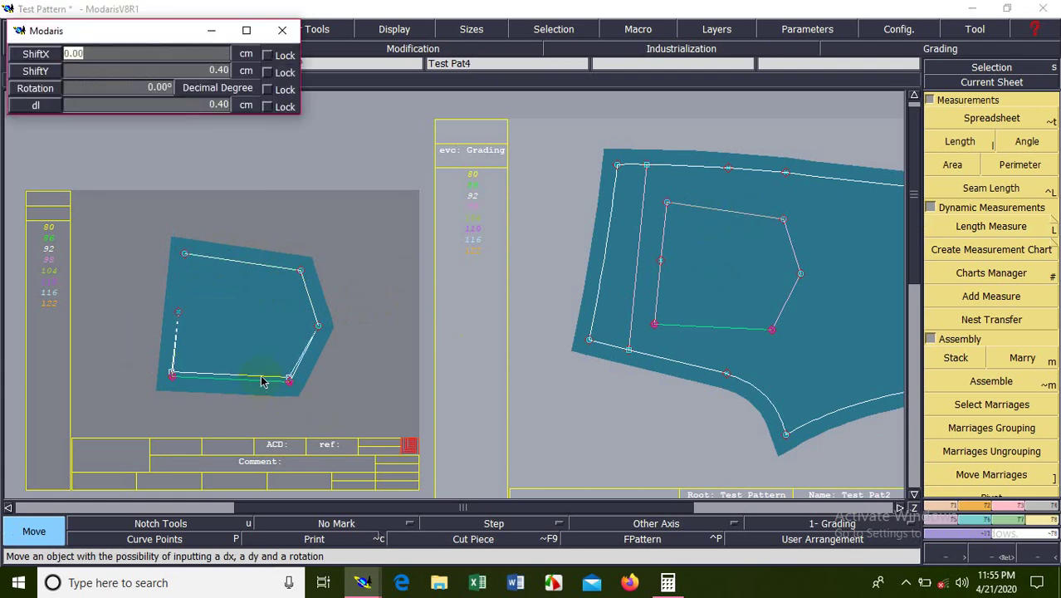
{"action": "key", "text": "Tab"}
{"action": "type", "text": "-0.500.50"}
{"action": "key", "text": "Return"}
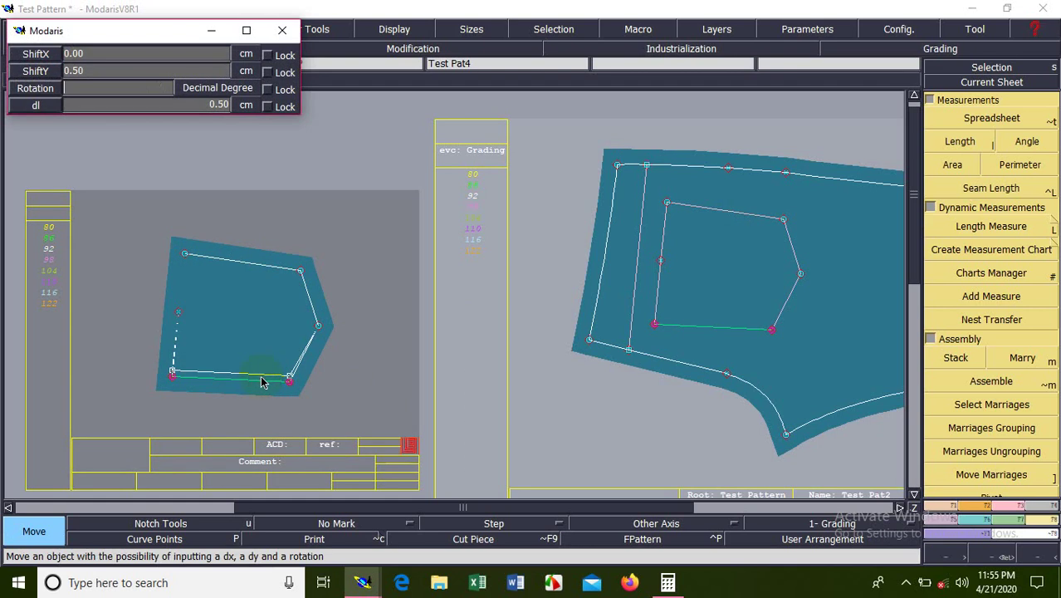
{"action": "left_click", "coordinate": [355, 392]}
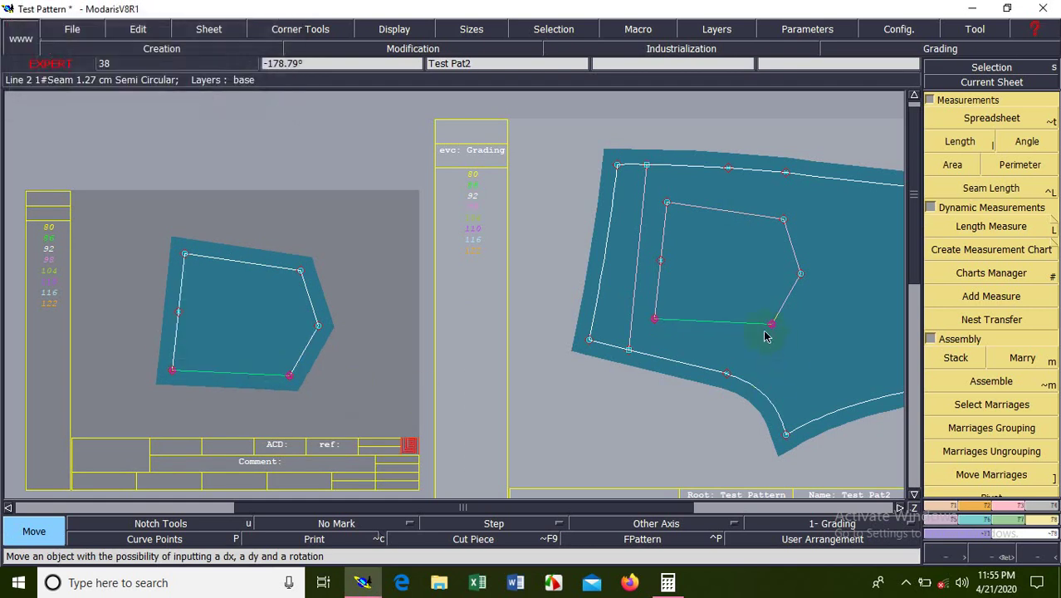
Measure the left lines of the small piece and the trouser piece, both at 10.01 cm
{"action": "left_click", "coordinate": [375, 350]}
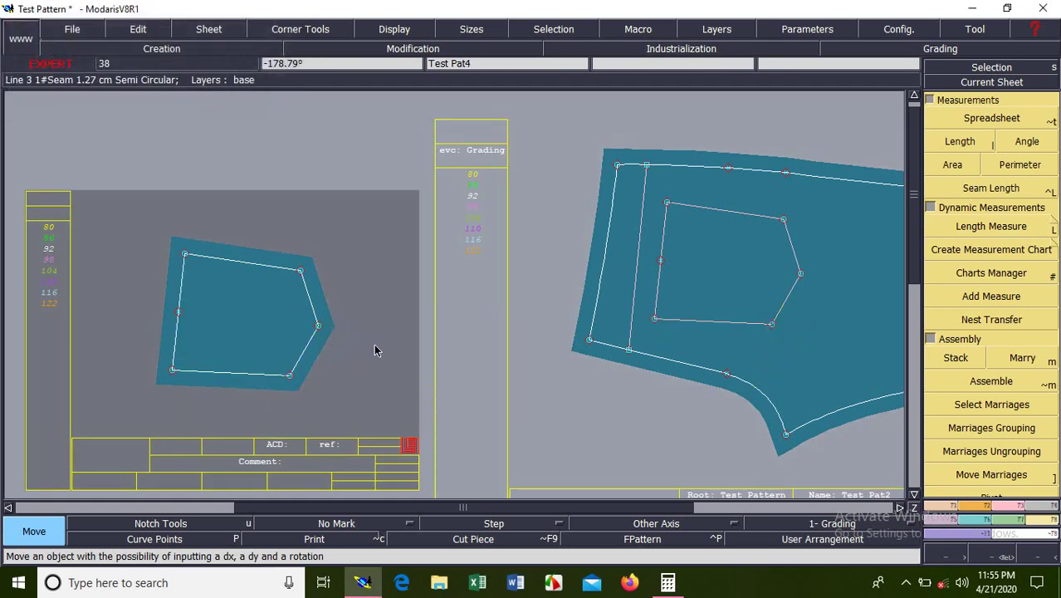
{"action": "key", "text": "shift+l"}
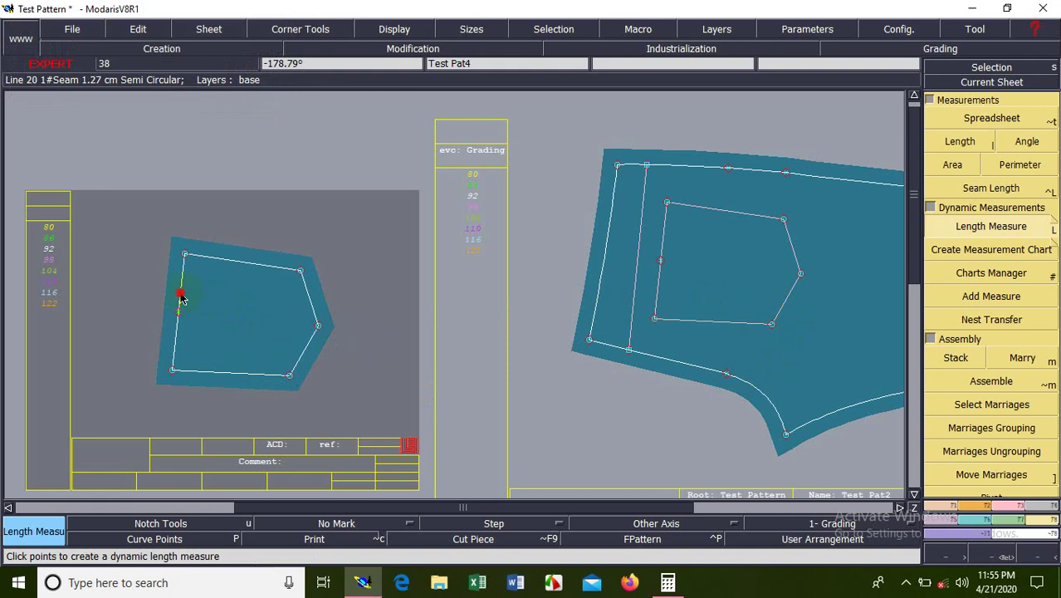
{"action": "left_click", "coordinate": [179, 294]}
{"action": "left_click", "coordinate": [239, 323]}
{"action": "left_click", "coordinate": [196, 290]}
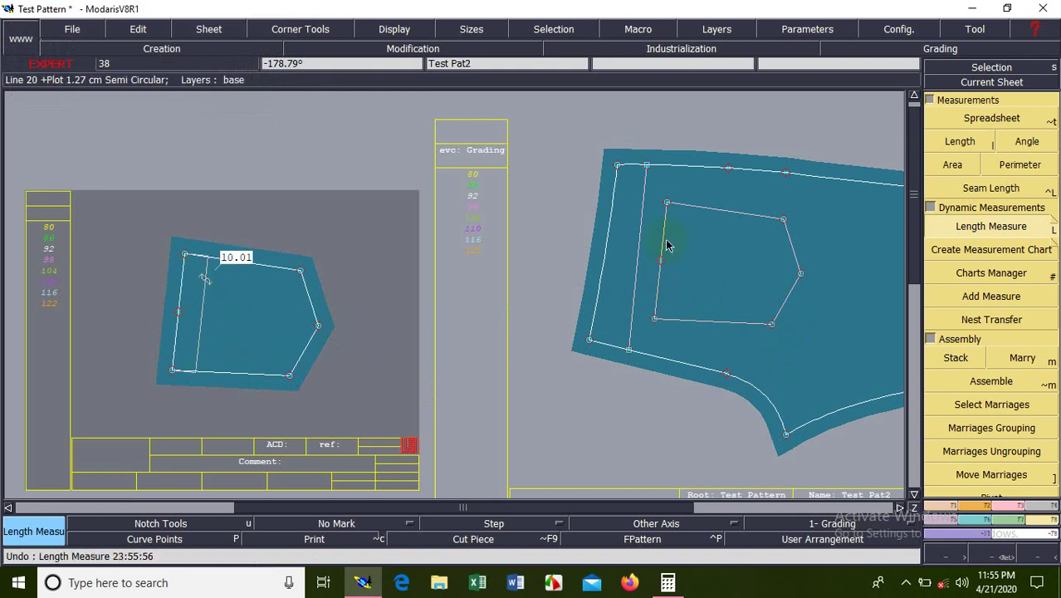
{"action": "left_click", "coordinate": [710, 278]}
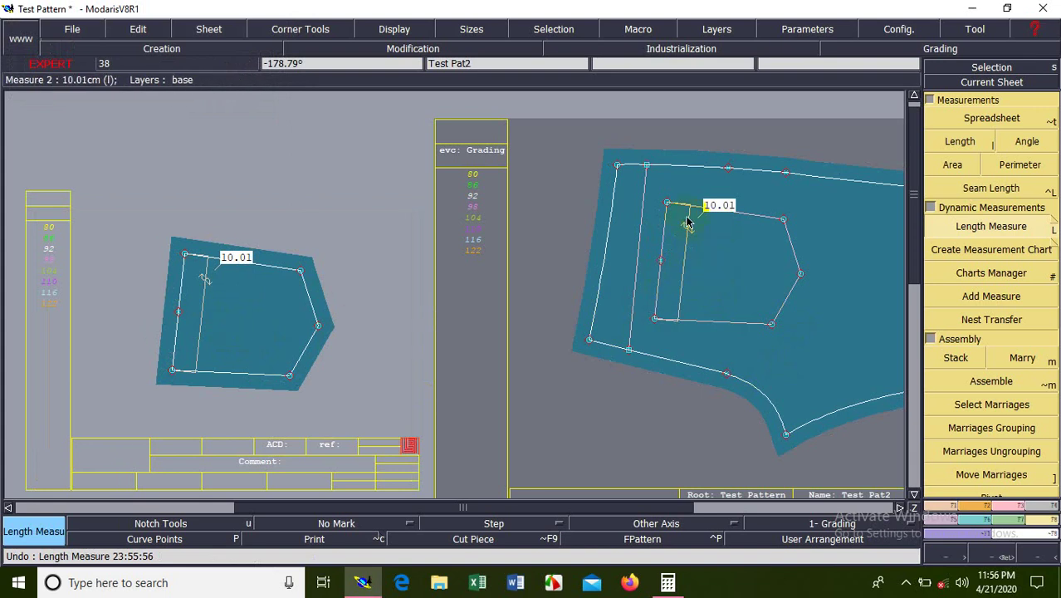
Delete both check measurements and auto-arrange all sheets on the desk
{"action": "left_click", "coordinate": [686, 263]}
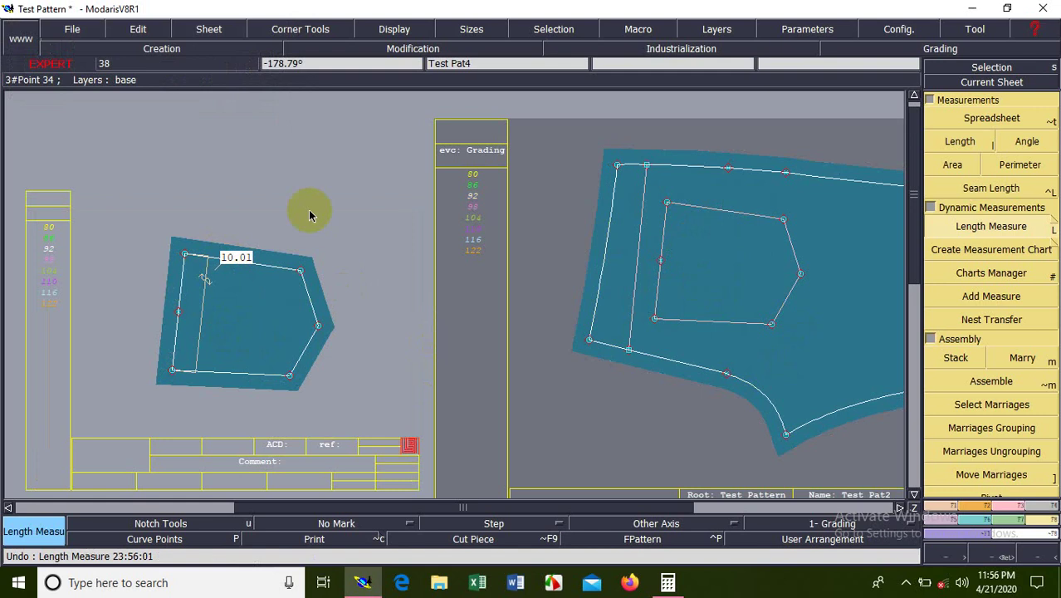
{"action": "left_click", "coordinate": [271, 283]}
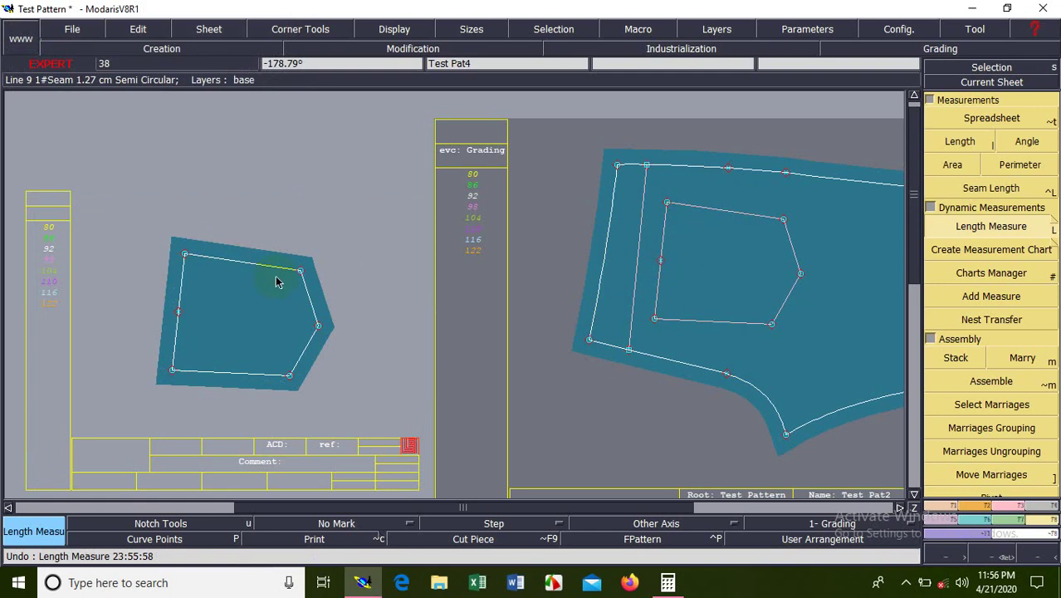
{"action": "key", "text": "ctrl+t"}
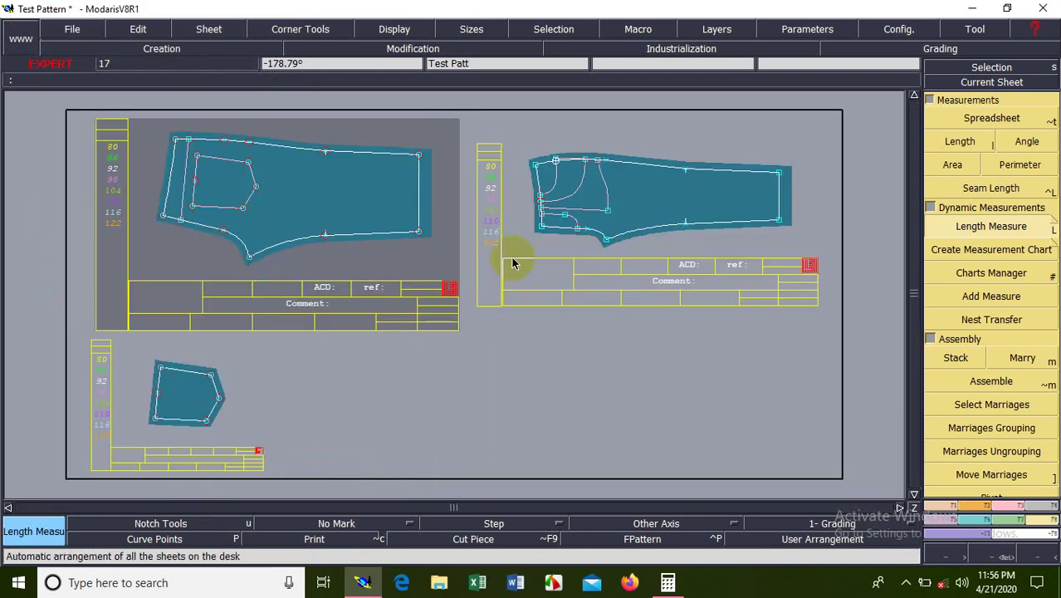
Zoom into the trouser piece so its pocket seam lines show up close
{"action": "key", "text": "z"}
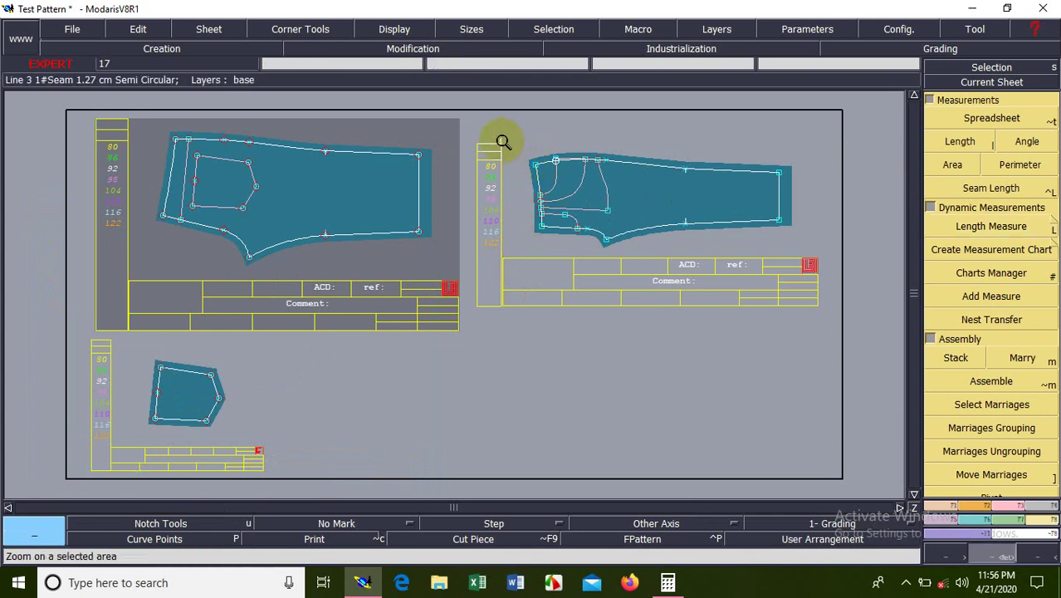
{"action": "mouse_move", "coordinate": [490, 134]}
{"action": "left_mouse_down"}
{"action": "mouse_move", "coordinate": [651, 232]}
{"action": "mouse_move", "coordinate": [646, 259]}
{"action": "left_mouse_up"}
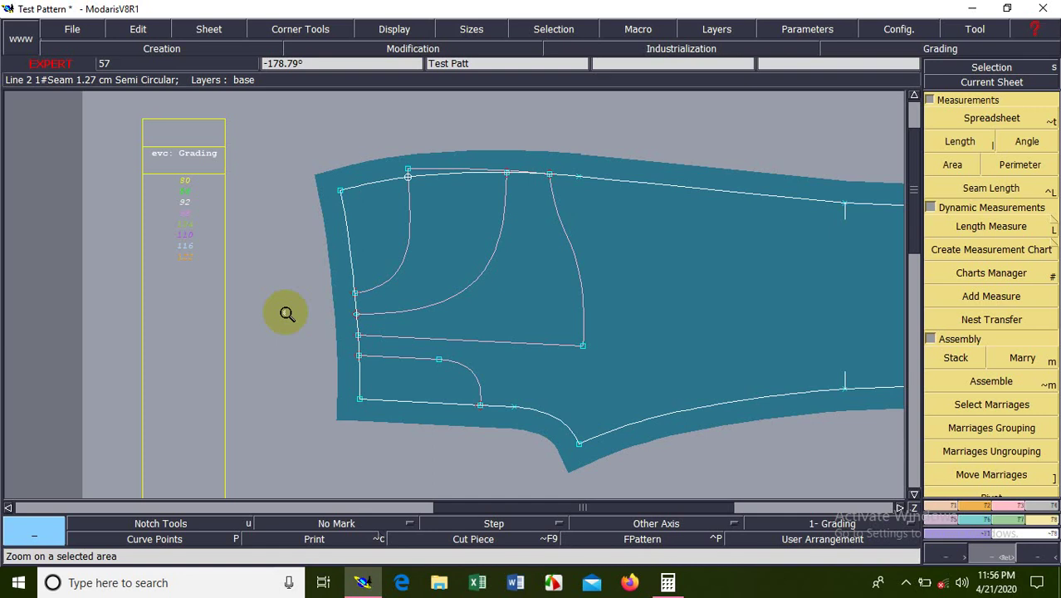
{"action": "left_click", "coordinate": [286, 313]}
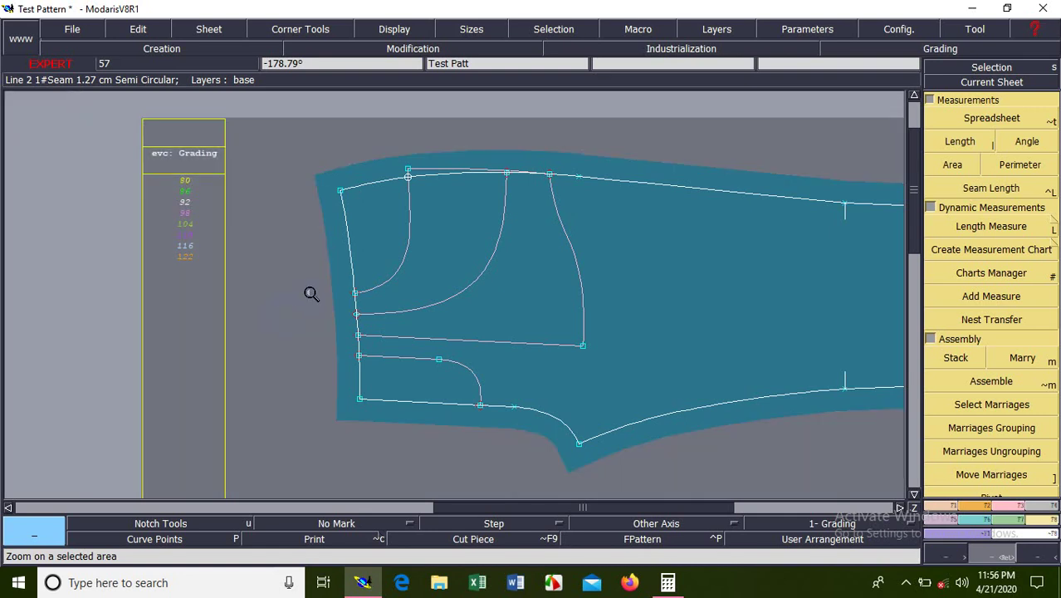
{"action": "left_click", "coordinate": [570, 314]}
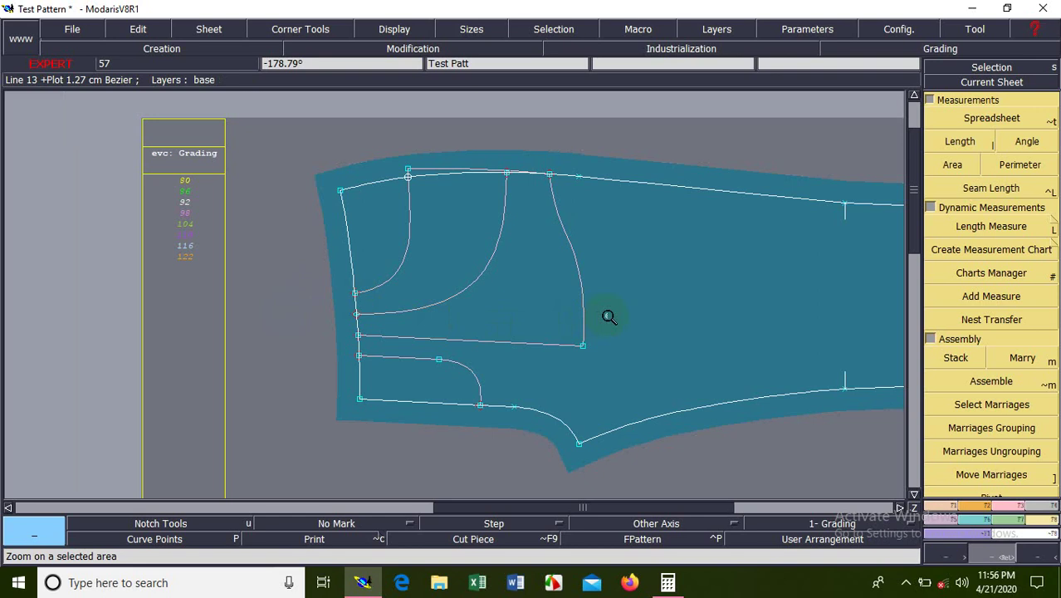
Extract a pocket-area piece from three front-trouser seam lines, then auto-arrange the desk's five sheets with Home
{"action": "right_click", "coordinate": [708, 327]}
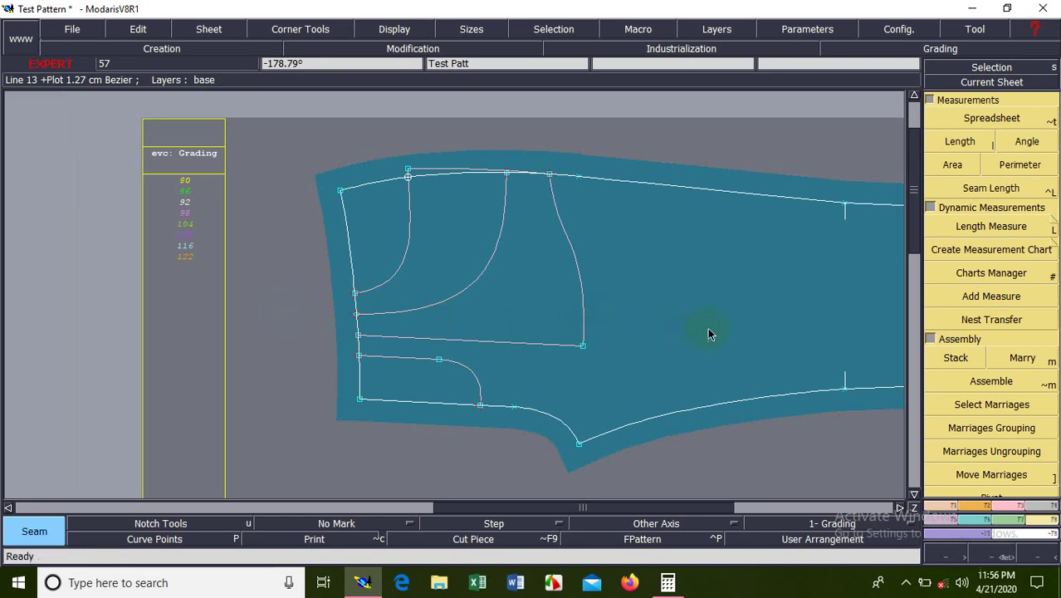
{"action": "scroll", "coordinate": [998, 475], "scroll_direction": "down", "scroll_amount": 5}
{"action": "left_click", "coordinate": [961, 461]}
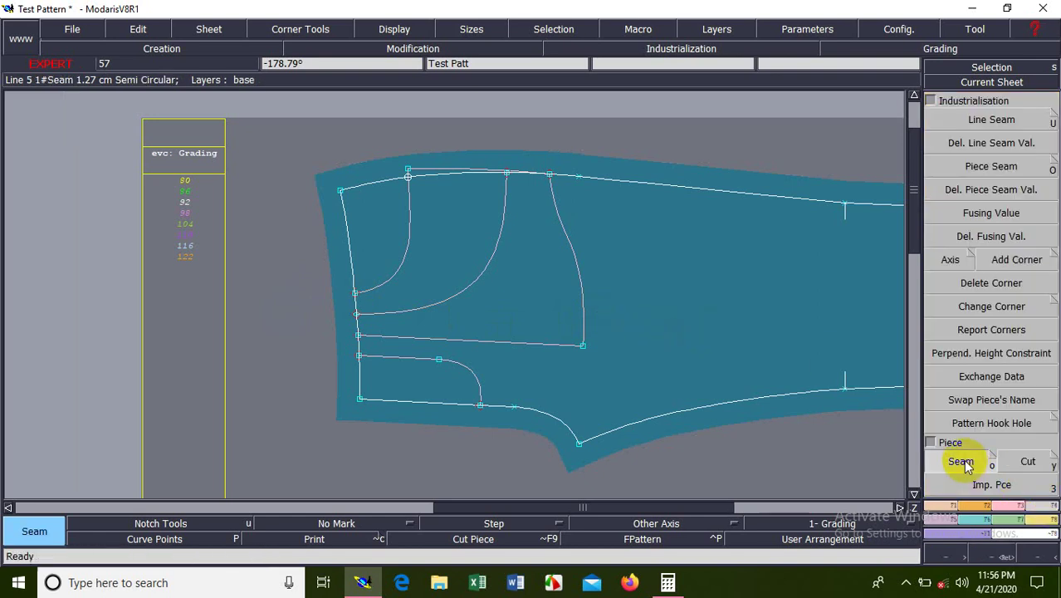
{"action": "left_click", "coordinate": [734, 351]}
{"action": "mouse_move", "coordinate": [734, 350]}
{"action": "left_mouse_down"}
{"action": "mouse_move", "coordinate": [481, 234]}
{"action": "mouse_move", "coordinate": [431, 171]}
{"action": "mouse_move", "coordinate": [431, 367]}
{"action": "mouse_move", "coordinate": [512, 373]}
{"action": "left_mouse_up"}
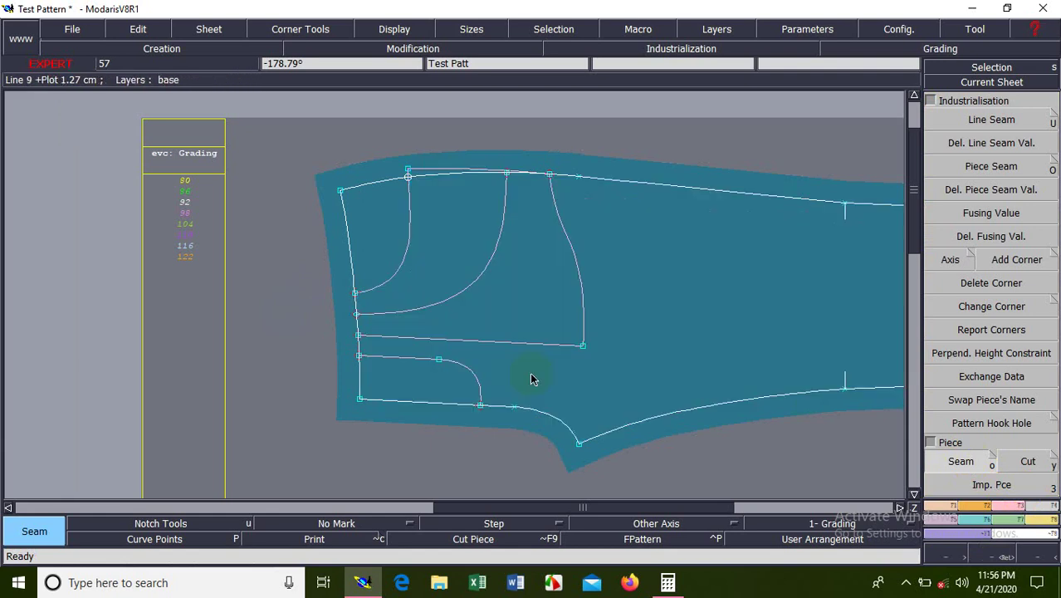
{"action": "left_click_drag", "start_coordinate": [509, 328], "coordinate": [374, 219]}
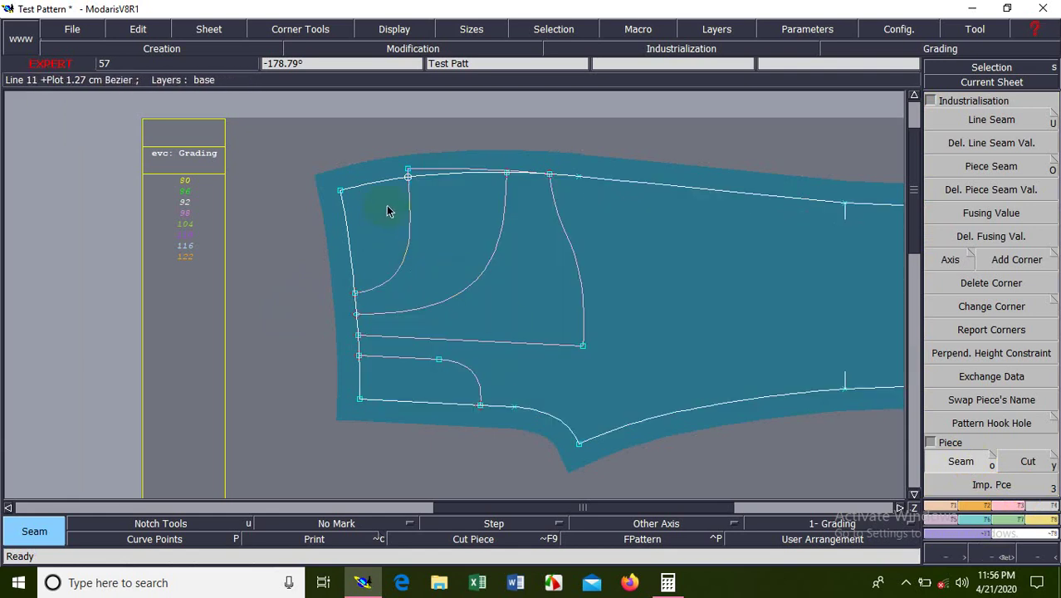
{"action": "mouse_move", "coordinate": [554, 279]}
{"action": "left_mouse_down"}
{"action": "mouse_move", "coordinate": [466, 240]}
{"action": "mouse_move", "coordinate": [444, 177]}
{"action": "mouse_move", "coordinate": [484, 214]}
{"action": "left_mouse_up"}
{"action": "key", "text": "Home"}
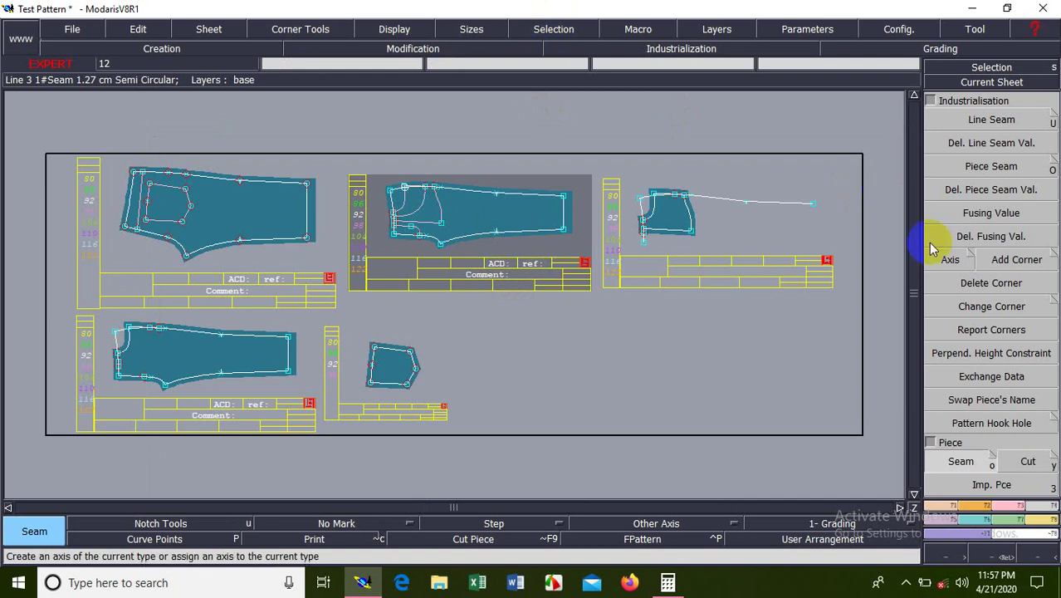
Toggle the Seam options, then move the Test Pat5 sheet beneath the small extracted piece's sheet
{"action": "left_click", "coordinate": [992, 455]}
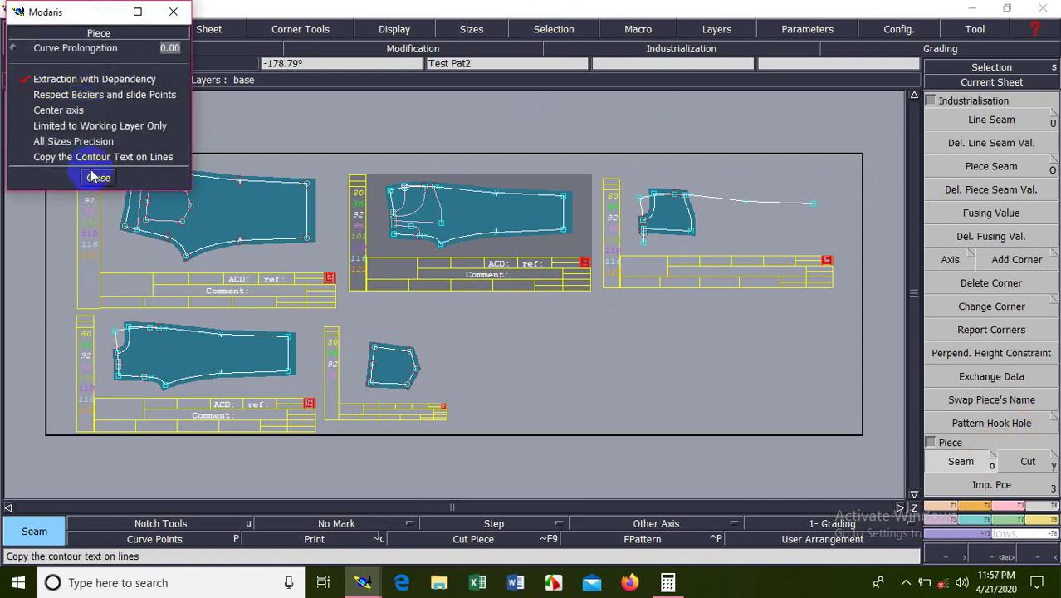
{"action": "left_click", "coordinate": [116, 198]}
{"action": "key", "text": "Delete"}
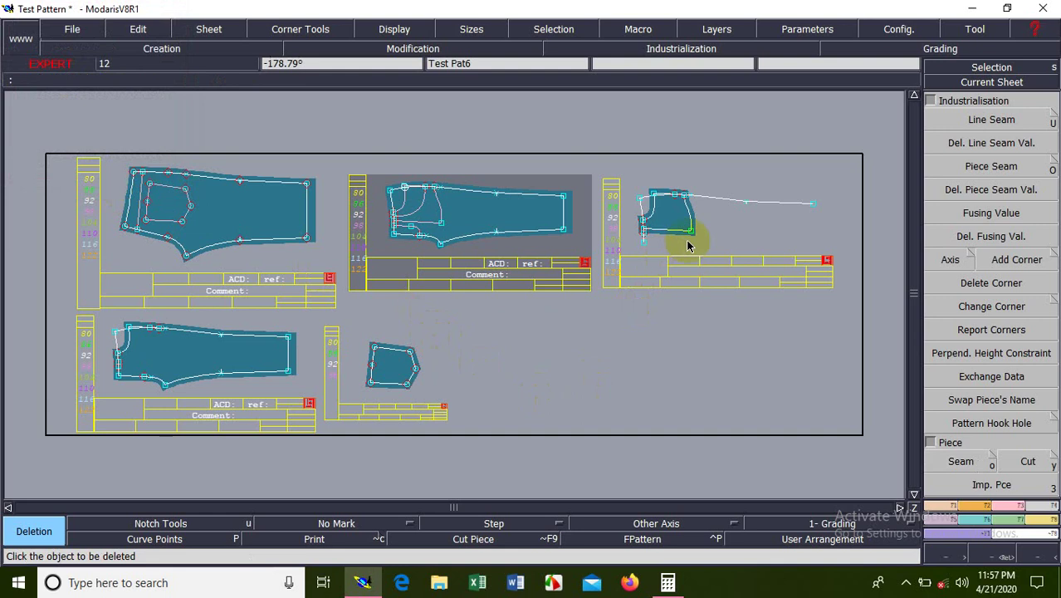
{"action": "left_click", "coordinate": [742, 219]}
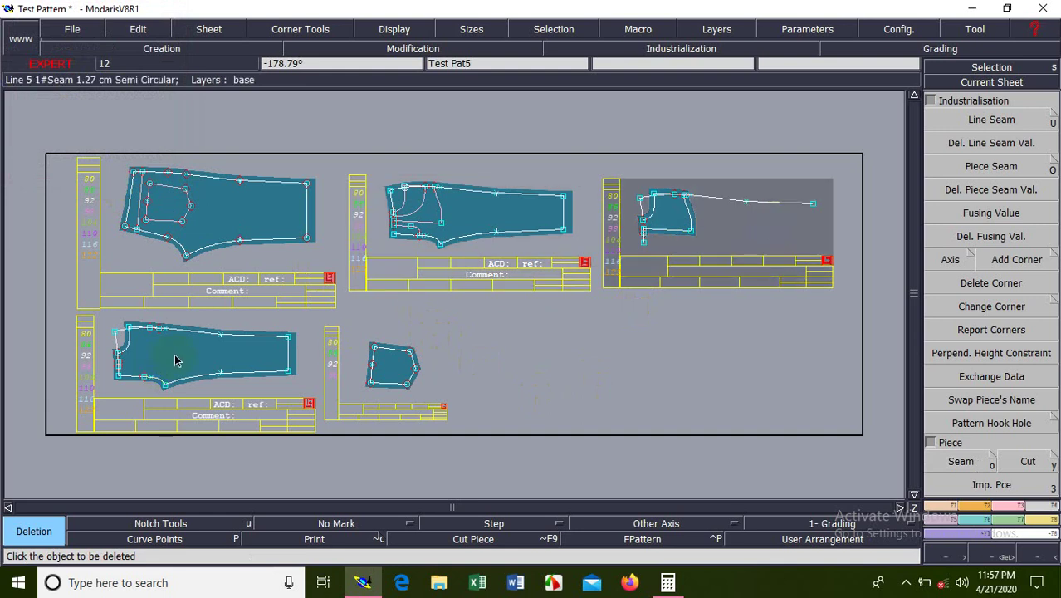
{"action": "left_click_drag", "start_coordinate": [174, 359], "coordinate": [681, 340]}
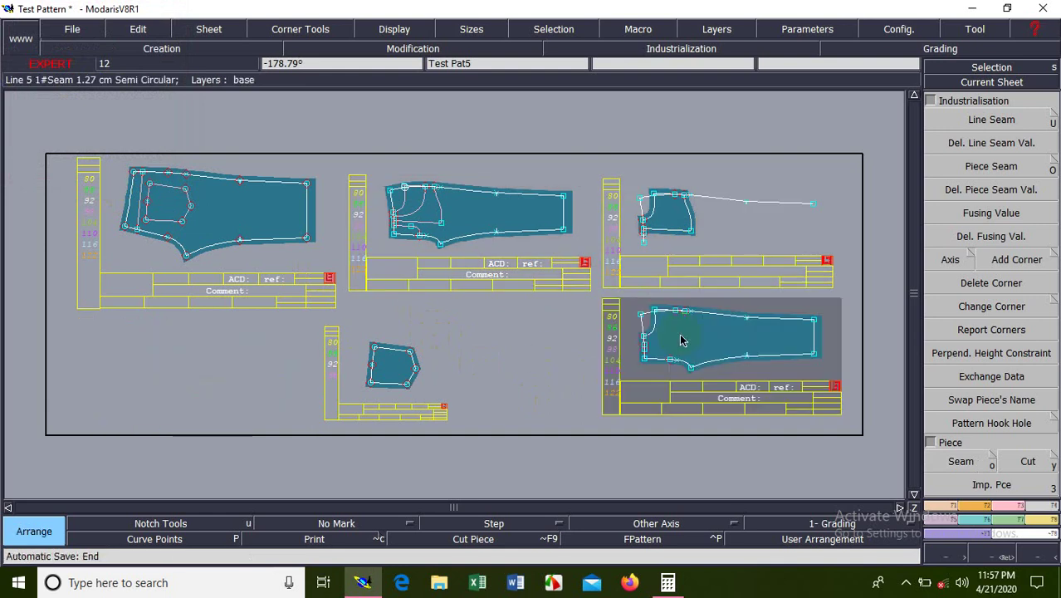
Zoom into the area around the sheets and select the small pocket piece
{"action": "key", "text": "z"}
{"action": "left_click_drag", "start_coordinate": [365, 158], "coordinate": [798, 365]}
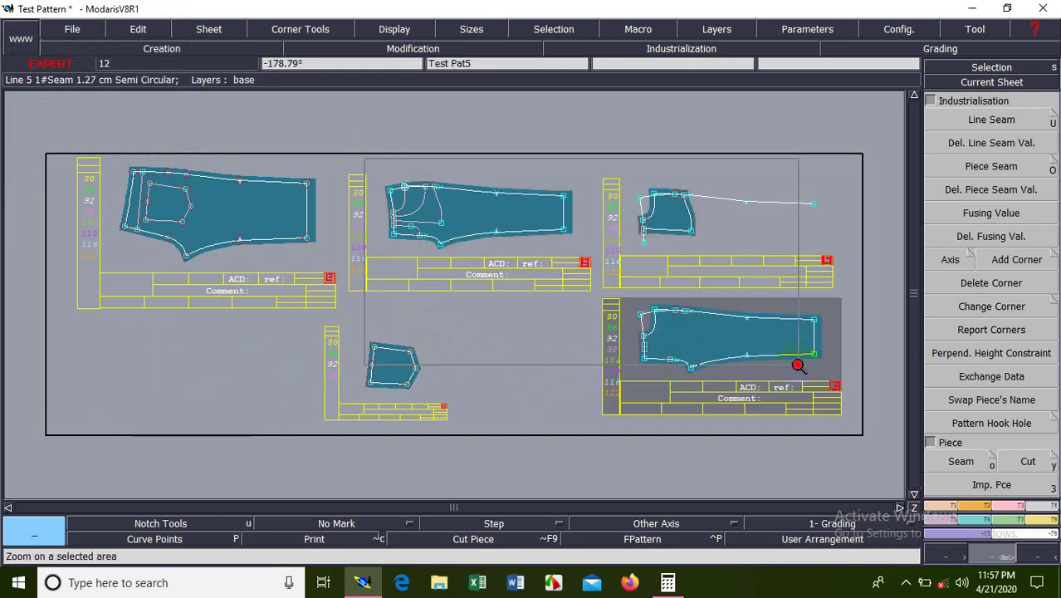
{"action": "left_click", "coordinate": [798, 365]}
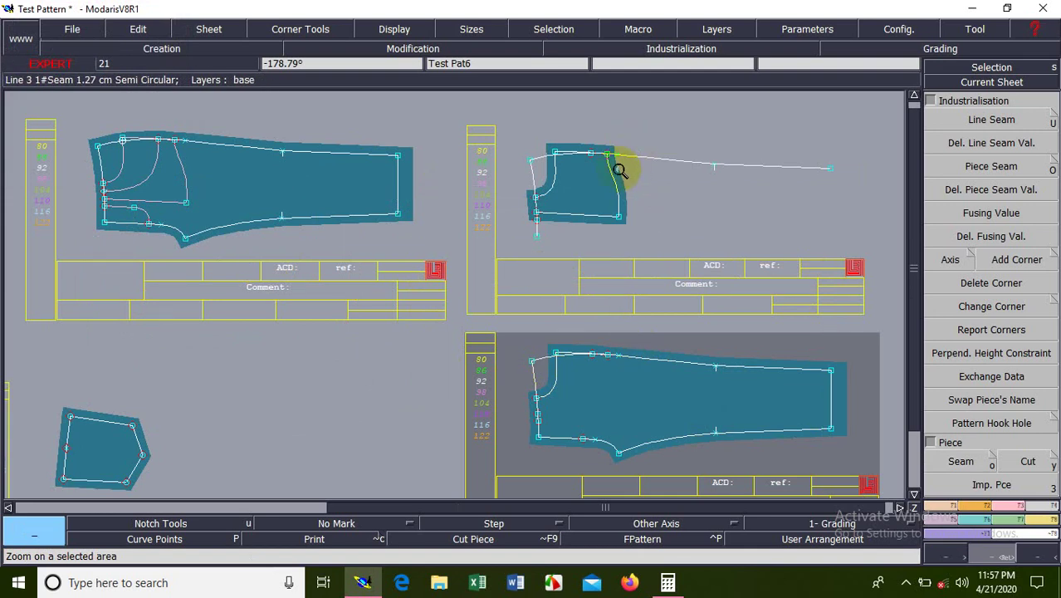
{"action": "left_click", "coordinate": [620, 170]}
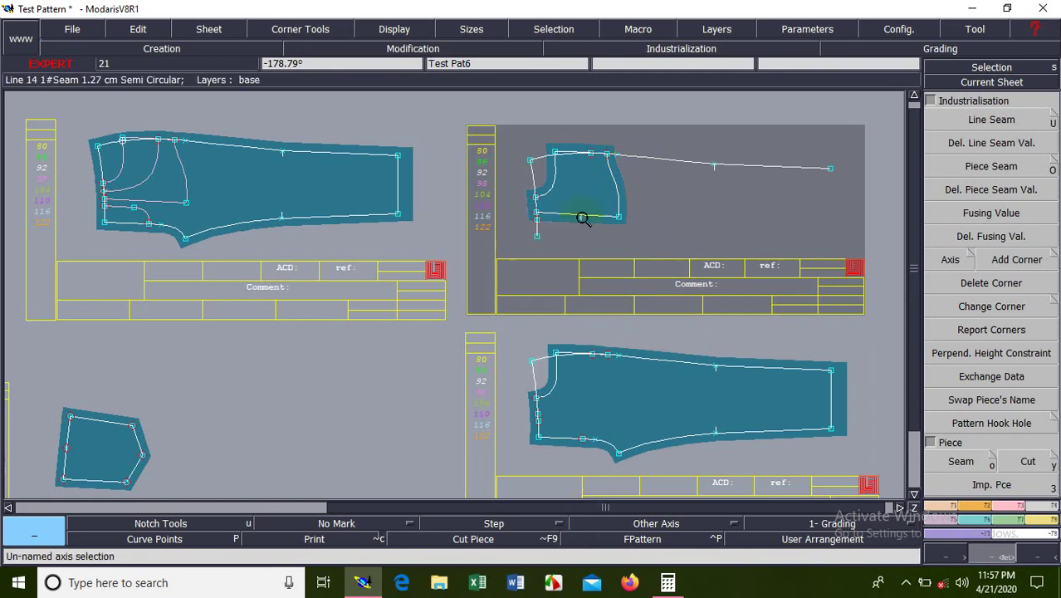
{"action": "left_click", "coordinate": [563, 483]}
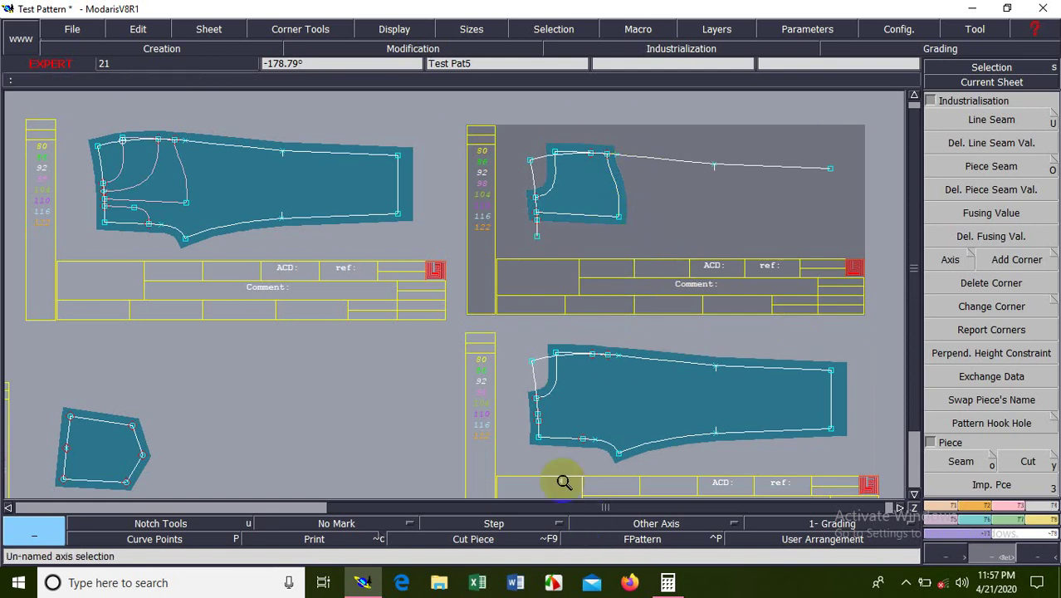
Preview the cut outlines of the pocket and lower trouser pieces, then restore the seam view
{"action": "left_click", "coordinate": [522, 548]}
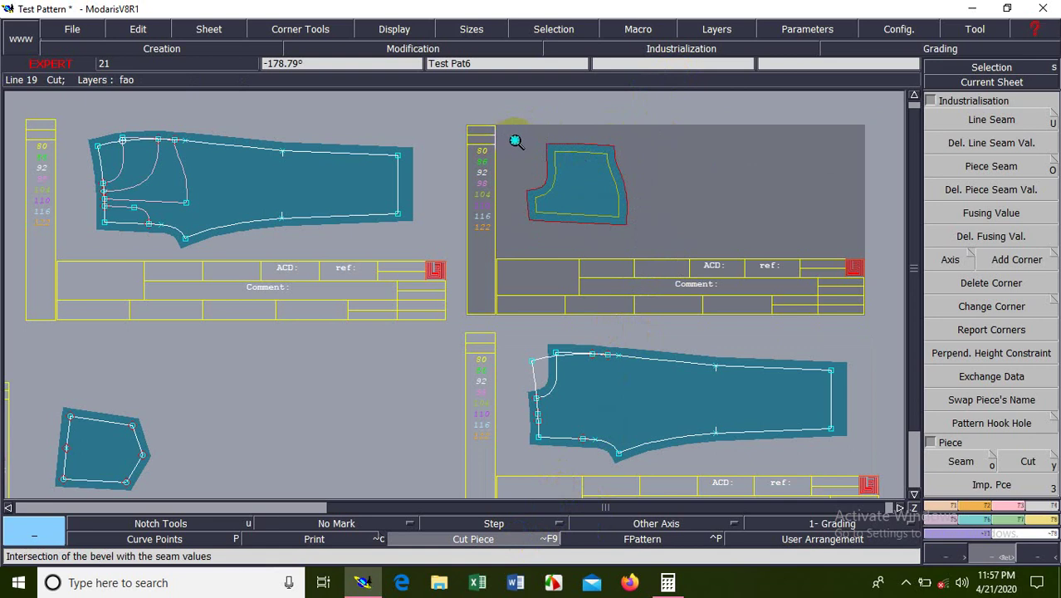
{"action": "left_click_drag", "start_coordinate": [515, 140], "coordinate": [641, 237]}
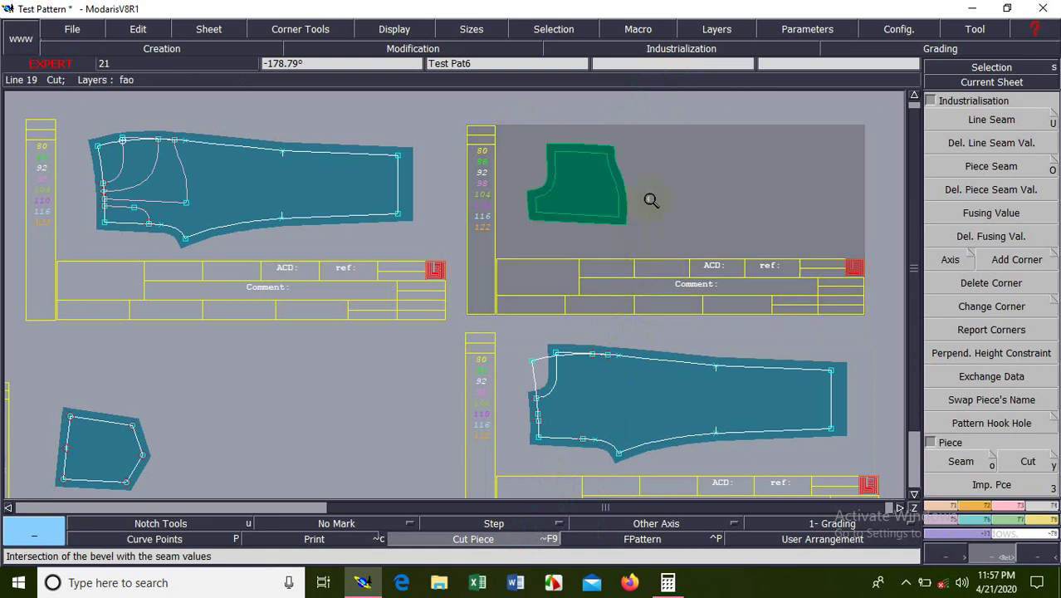
{"action": "left_click", "coordinate": [680, 204]}
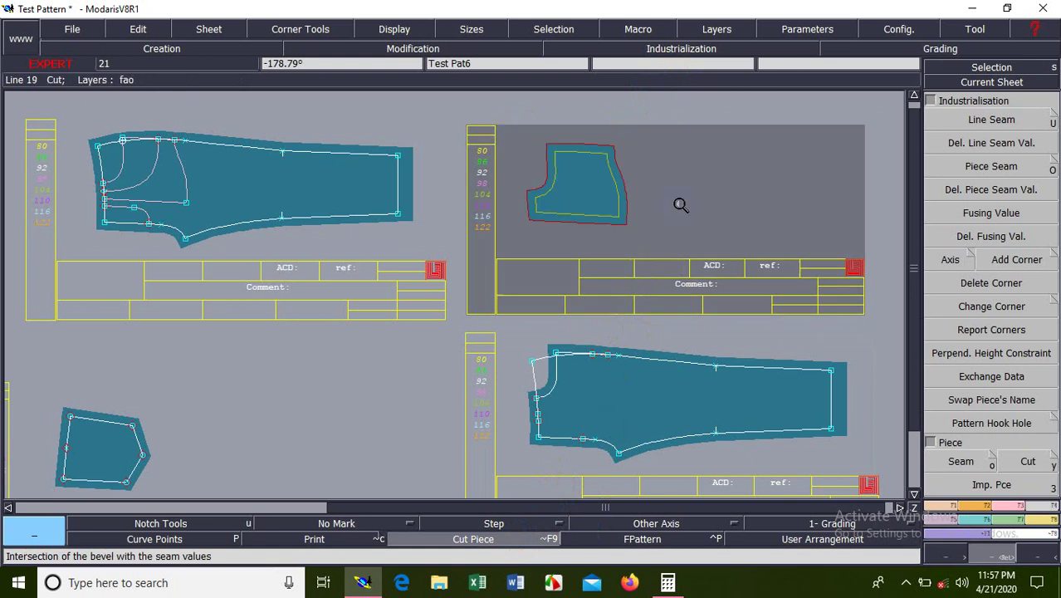
{"action": "left_click", "coordinate": [522, 540]}
{"action": "left_click", "coordinate": [530, 379]}
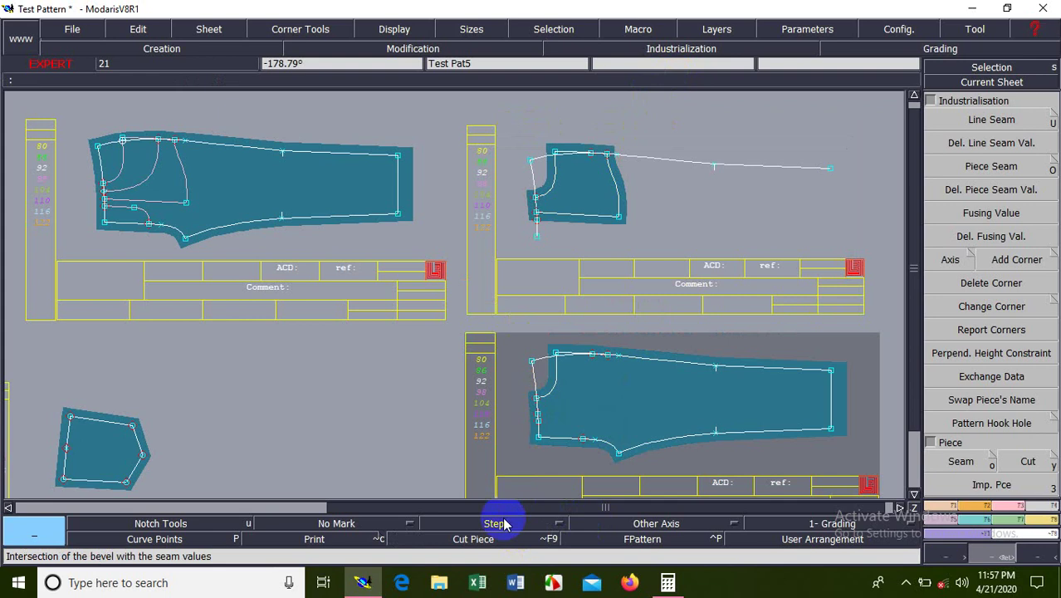
{"action": "left_click", "coordinate": [504, 541]}
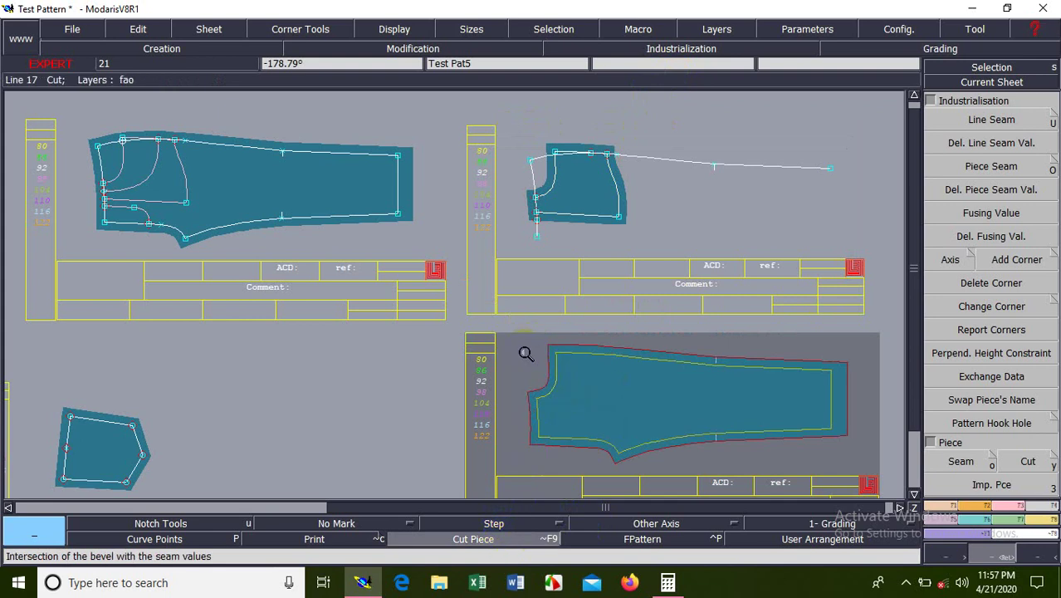
{"action": "left_click", "coordinate": [498, 540]}
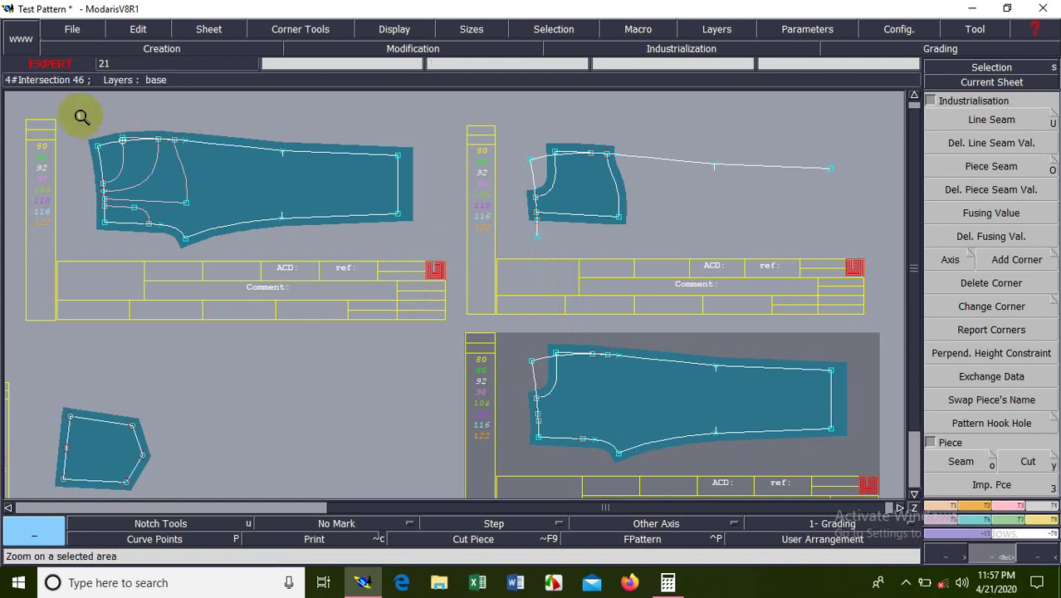
Zoom on the waist, select the pieces' waist seam lines and left corner point, showing Modification tools
{"action": "left_click", "coordinate": [569, 332]}
{"action": "left_click", "coordinate": [661, 434]}
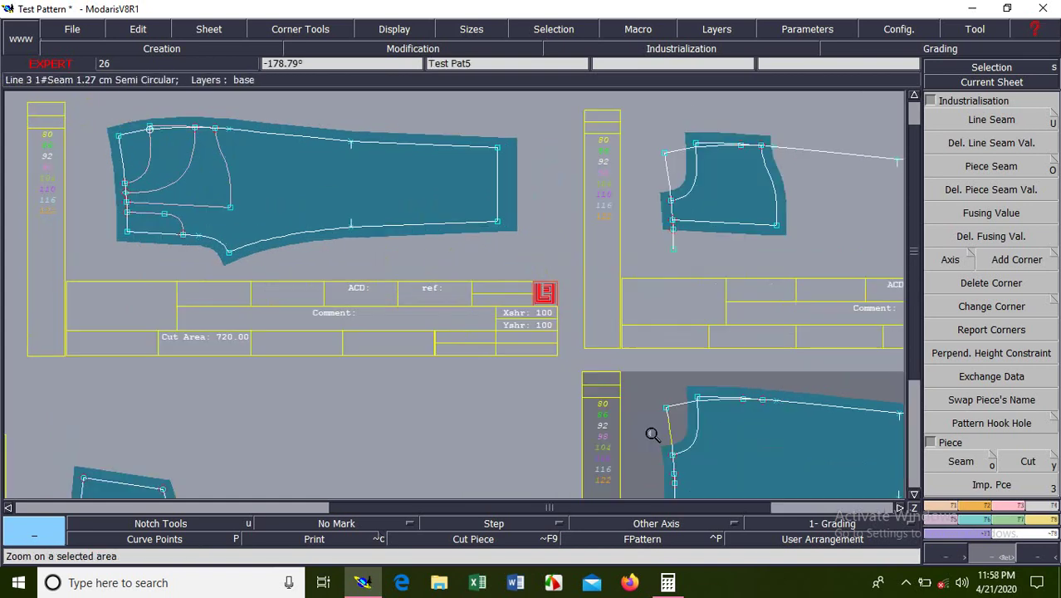
{"action": "left_click", "coordinate": [670, 146]}
{"action": "left_click", "coordinate": [647, 414]}
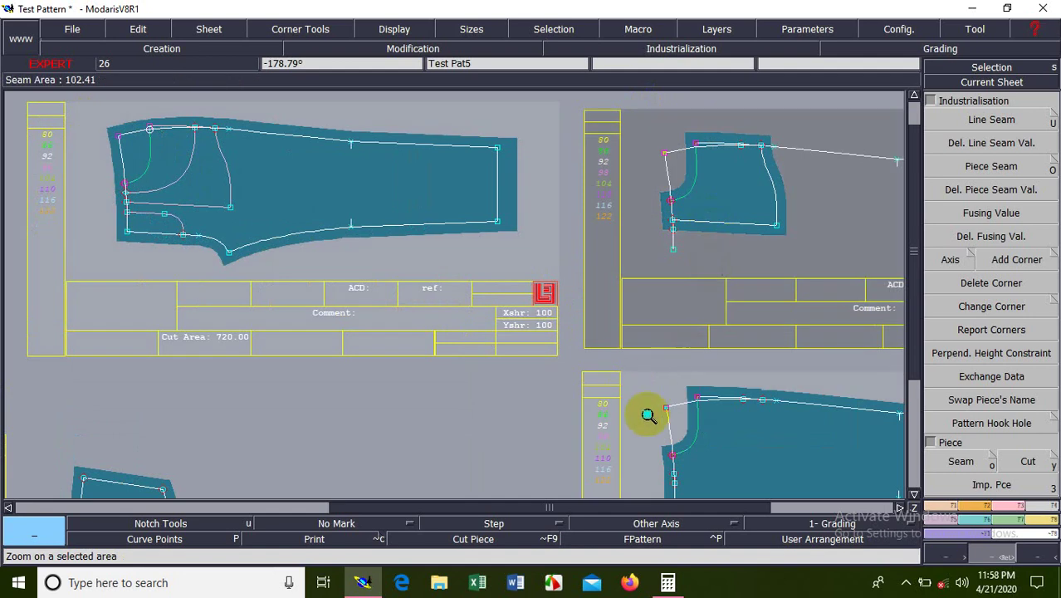
{"action": "left_click", "coordinate": [137, 119]}
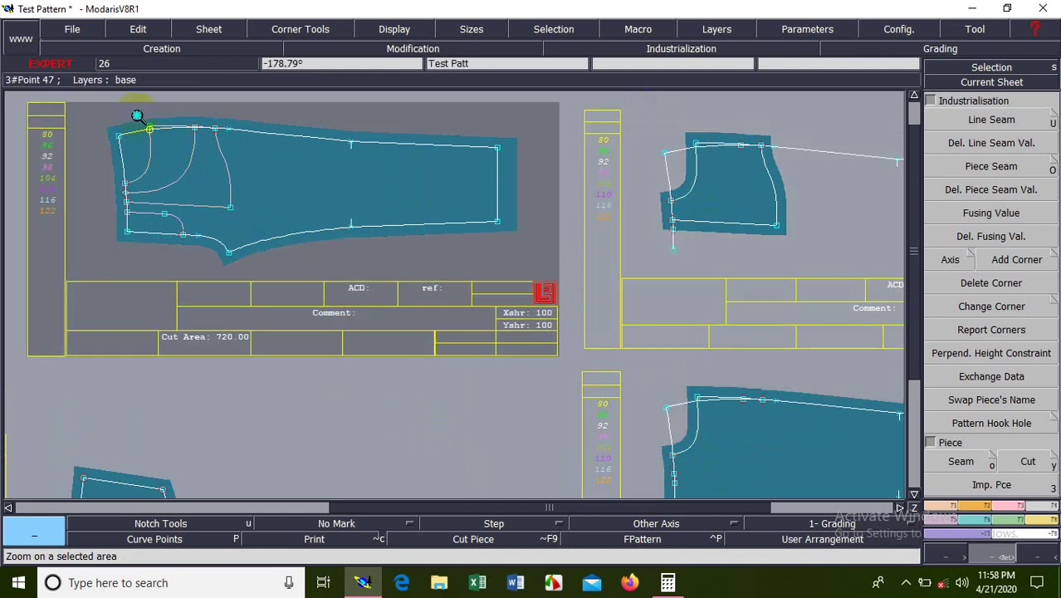
{"action": "left_click", "coordinate": [161, 146]}
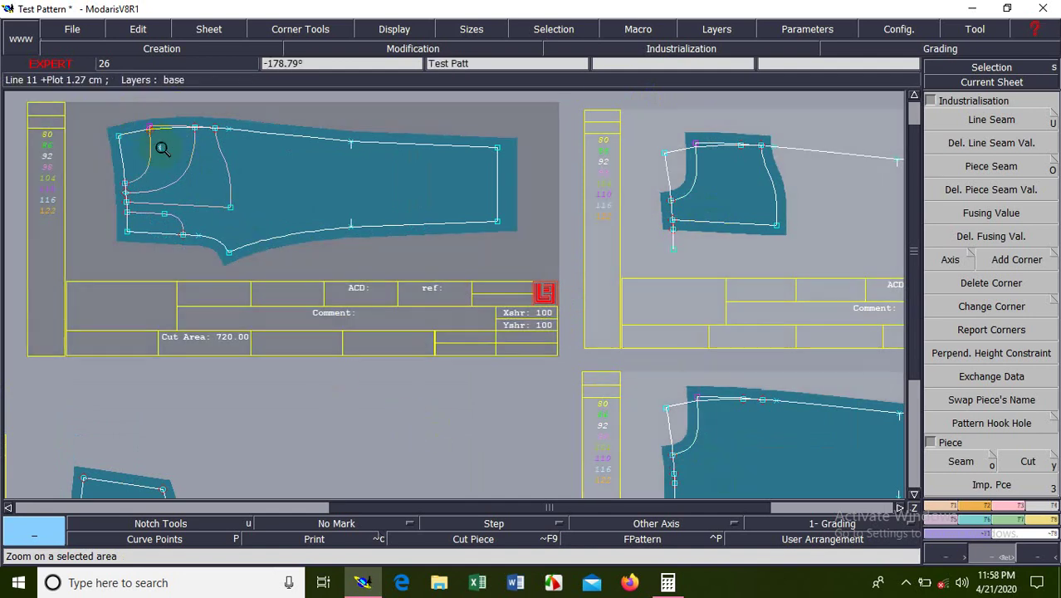
{"action": "left_click", "coordinate": [1009, 507]}
Switch to the Move command and pick the trouser piece's waist corner point
{"action": "left_click", "coordinate": [510, 266]}
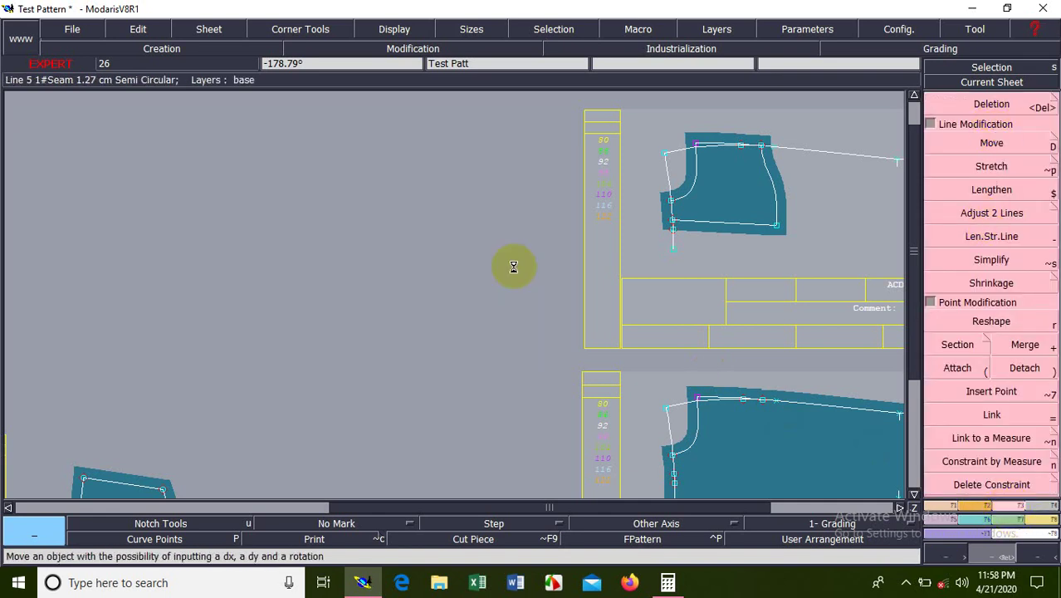
{"action": "left_click", "coordinate": [931, 124]}
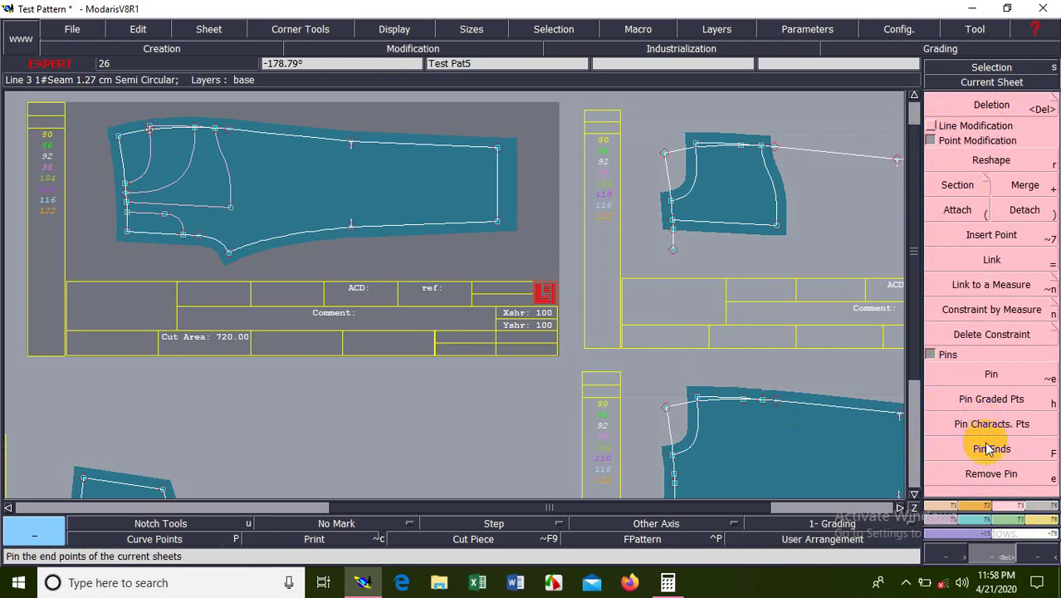
{"action": "left_click", "coordinate": [931, 125]}
{"action": "left_click", "coordinate": [968, 143]}
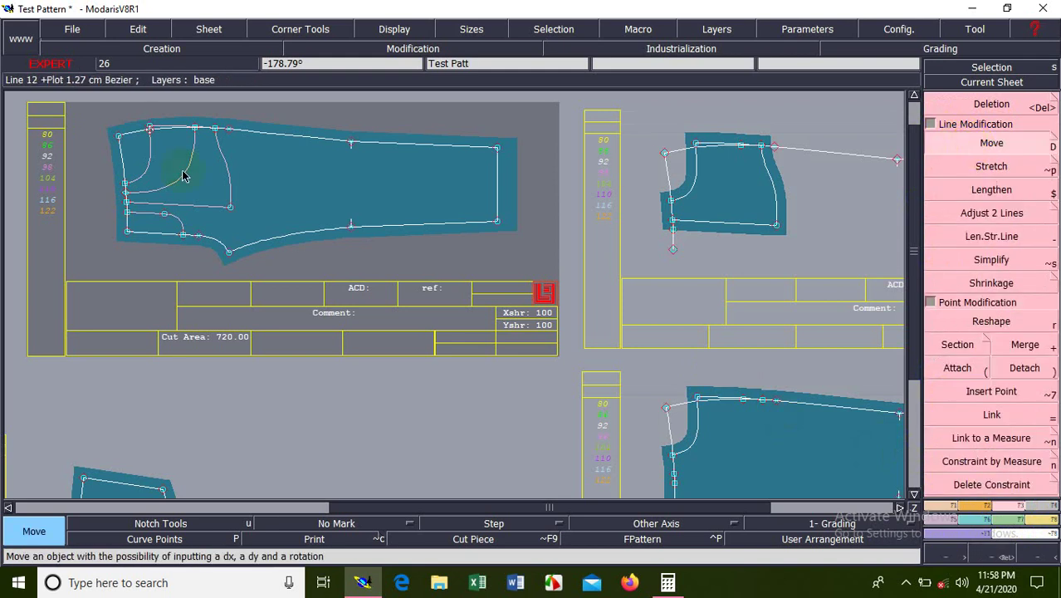
{"action": "left_click", "coordinate": [150, 129]}
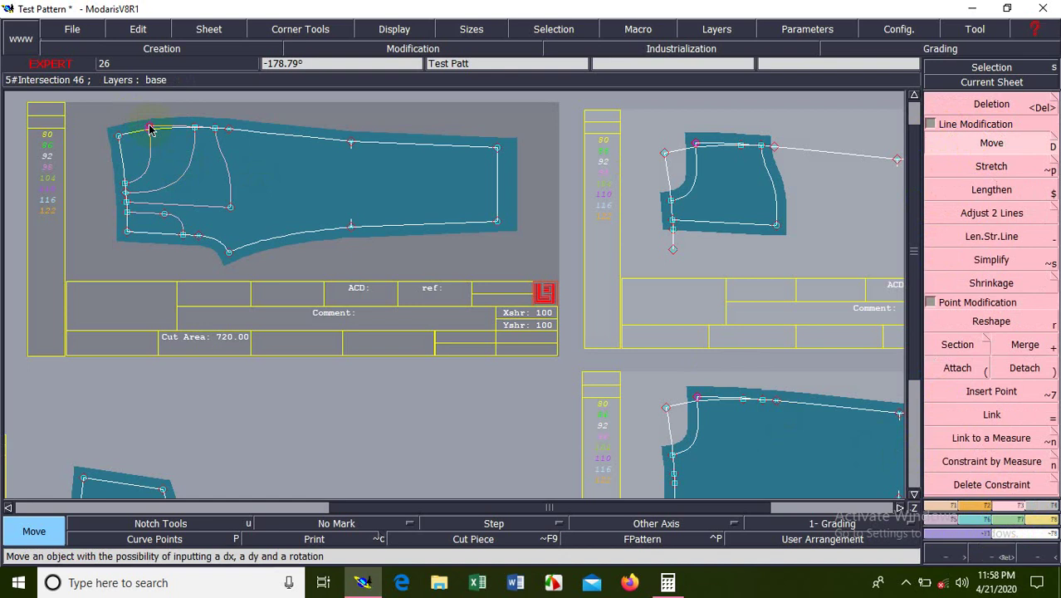
{"action": "left_click", "coordinate": [151, 131]}
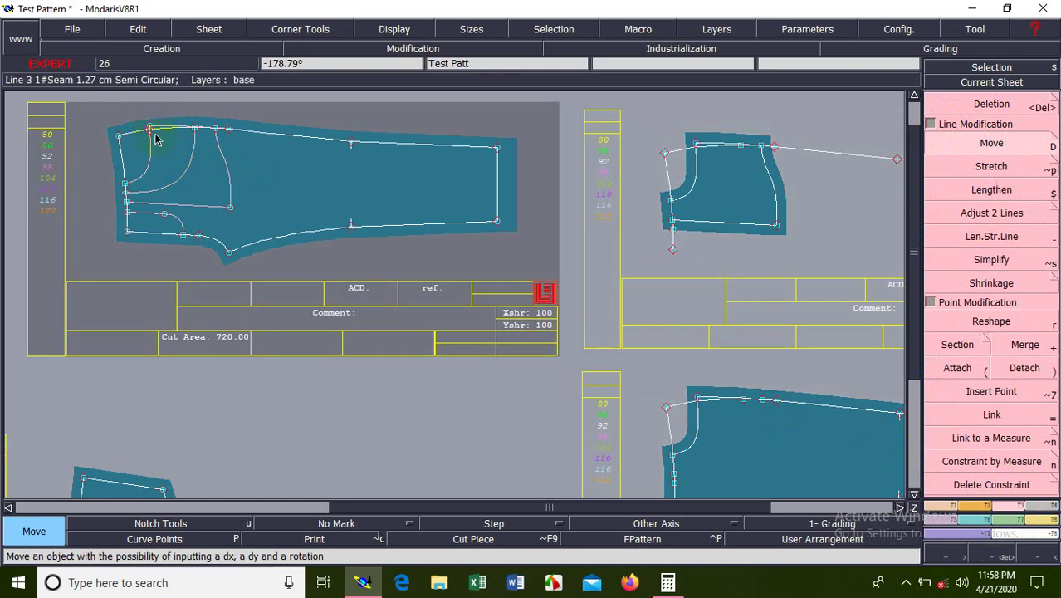
{"action": "left_click", "coordinate": [650, 167]}
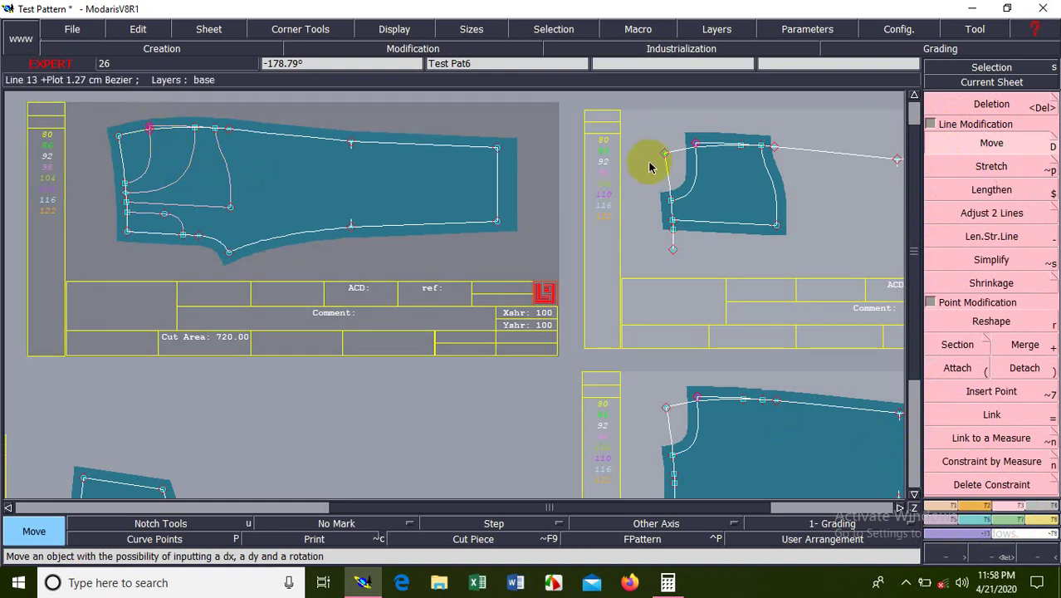
Trial-move the waist corner, undo it so the cut area returns to 720.00, and reveal Pins
{"action": "left_click", "coordinate": [486, 415]}
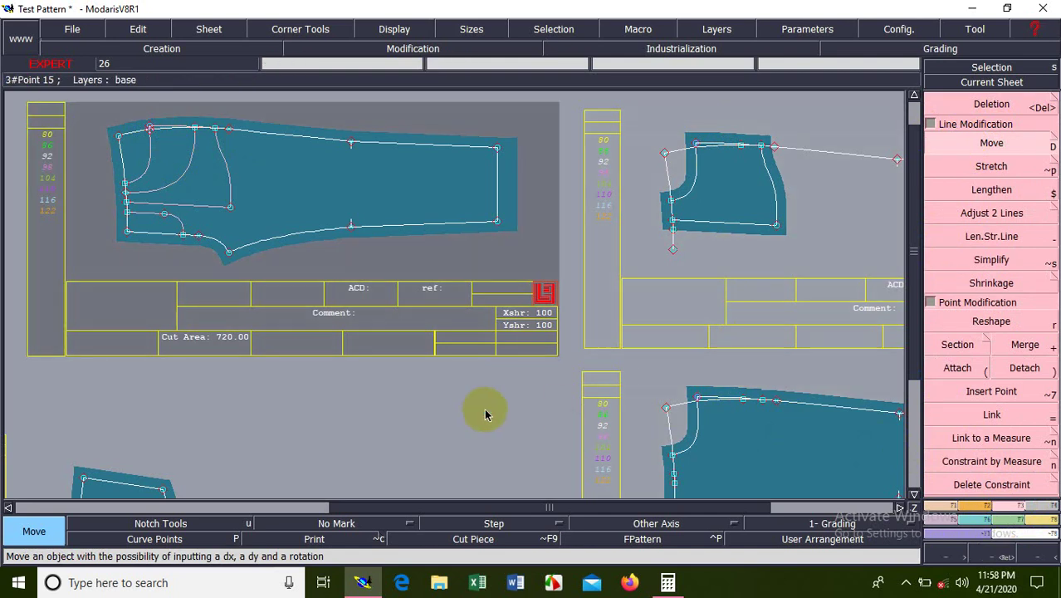
{"action": "left_click", "coordinate": [143, 124]}
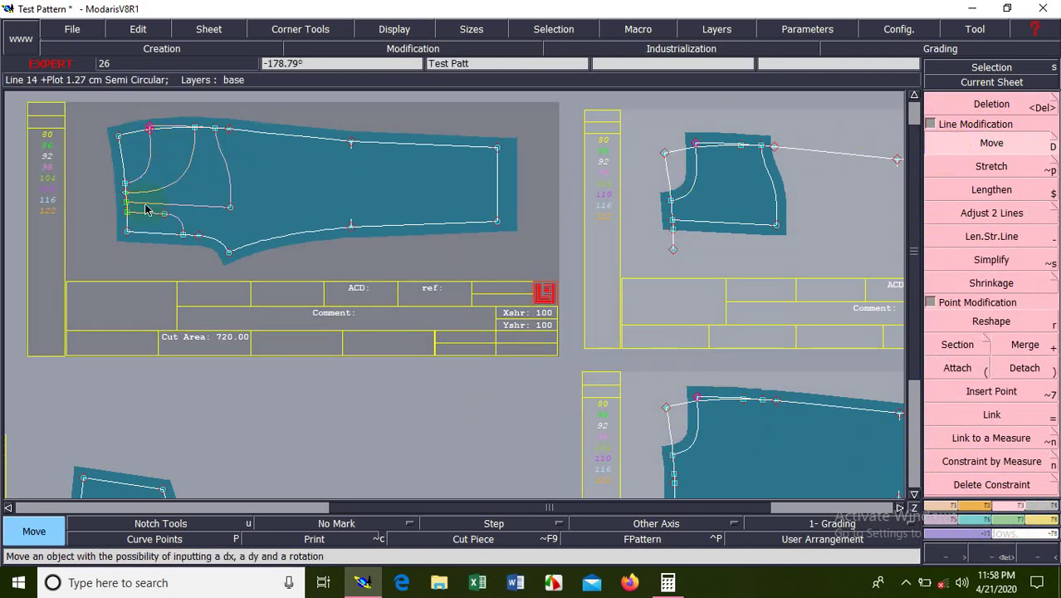
{"action": "left_click", "coordinate": [149, 135]}
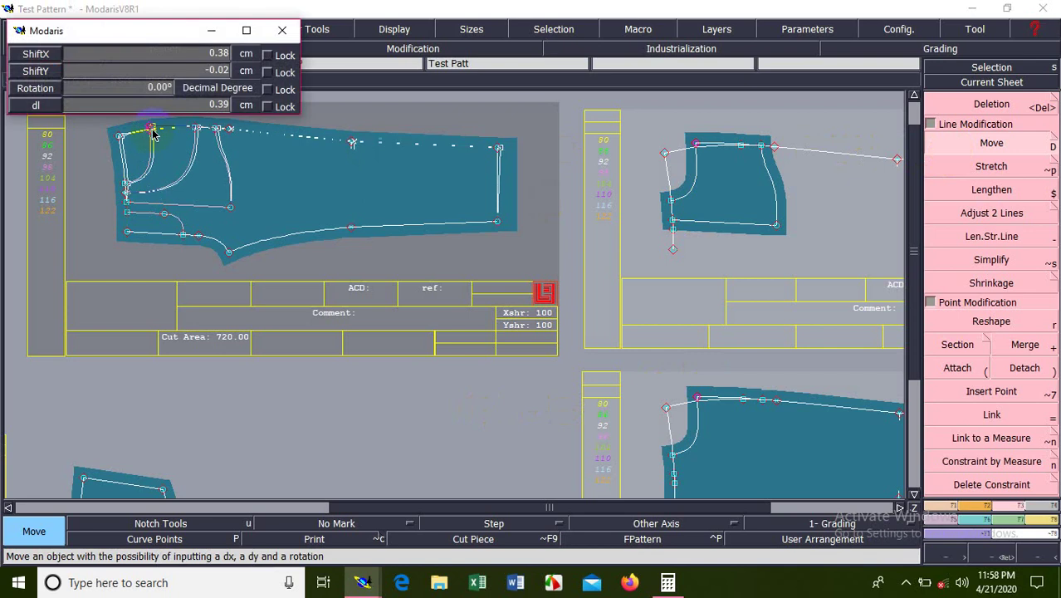
{"action": "left_click", "coordinate": [152, 132]}
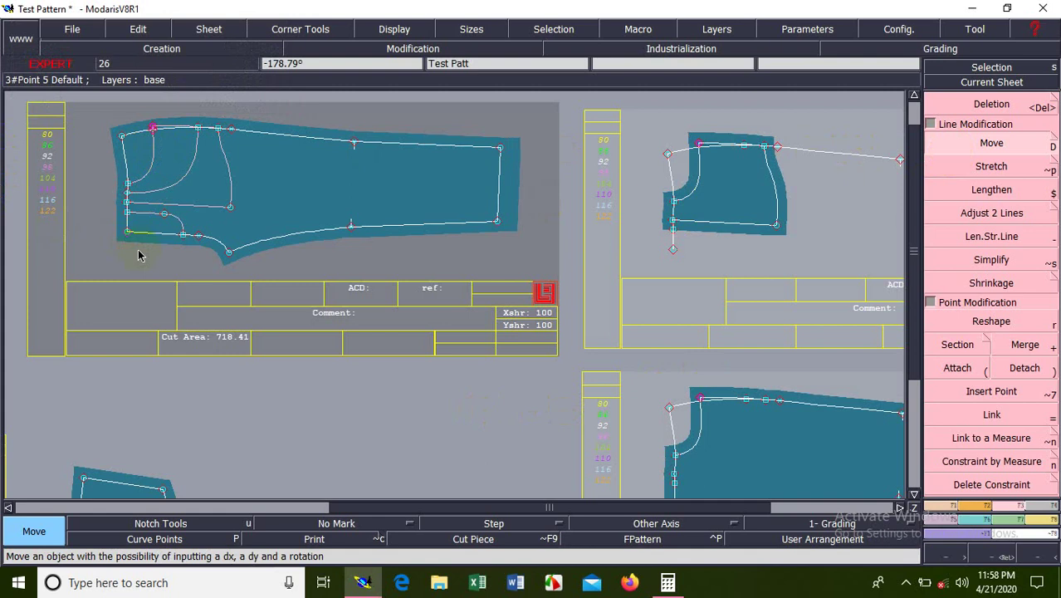
{"action": "key", "text": "ctrl+z"}
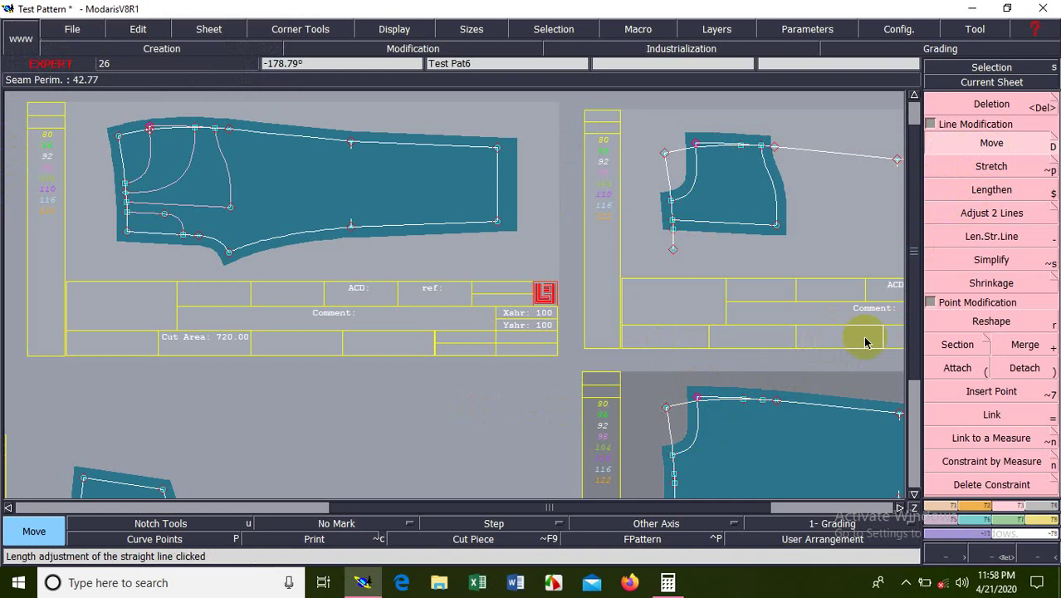
{"action": "left_click", "coordinate": [937, 126]}
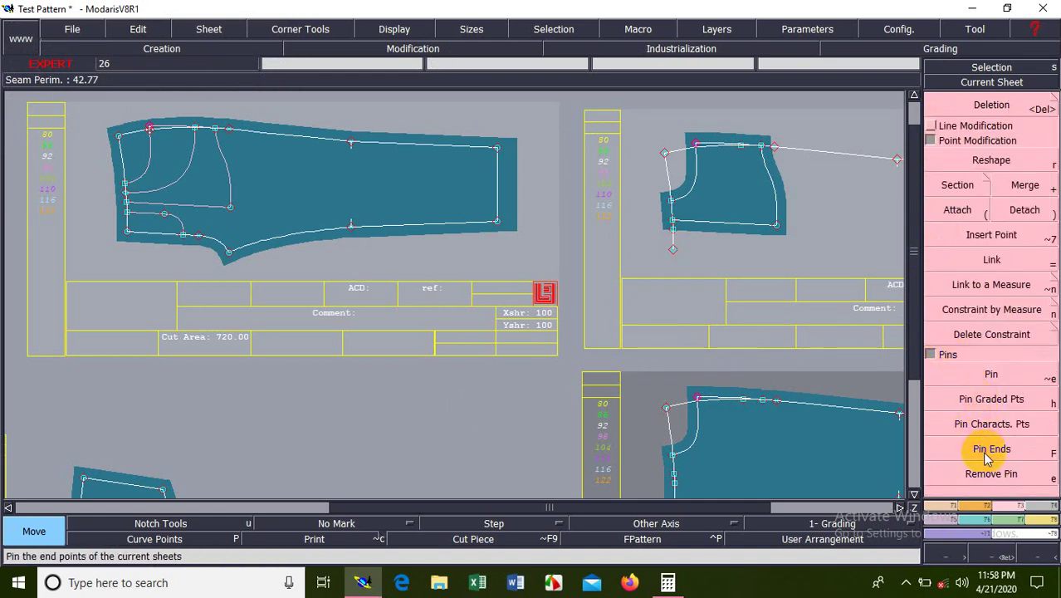
Move the lower trouser piece's waist point with ShiftX 0.50, ShiftY 0 and Rotation 0
{"action": "left_click", "coordinate": [964, 127]}
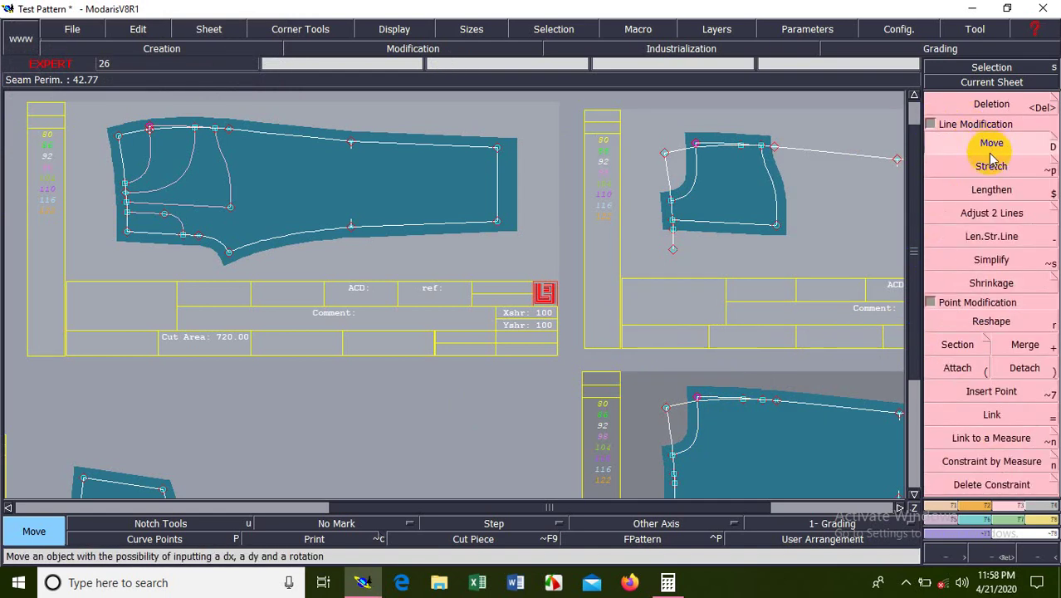
{"action": "left_click", "coordinate": [991, 142]}
{"action": "left_click", "coordinate": [699, 401]}
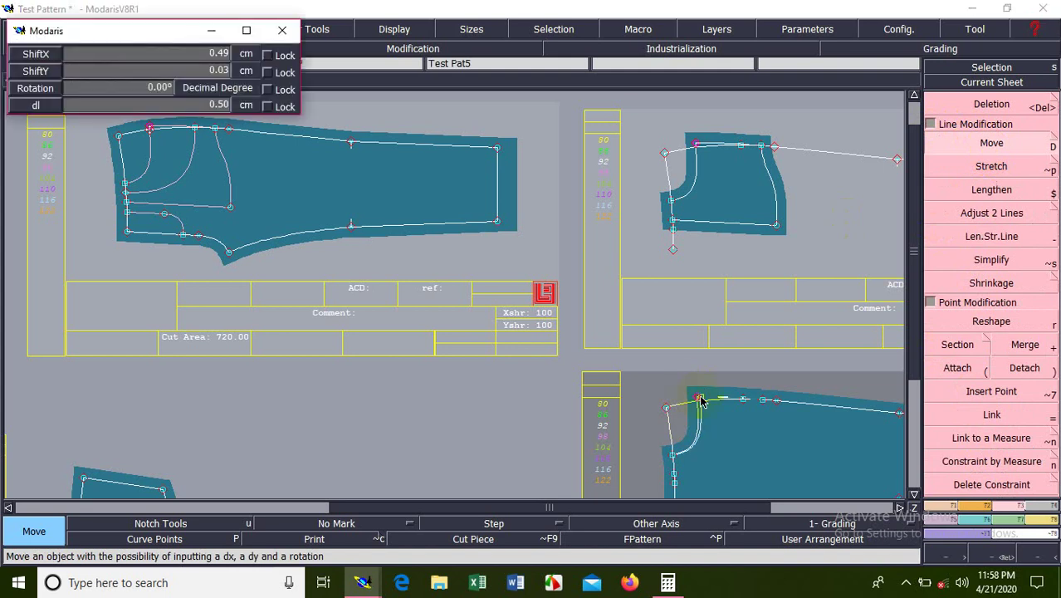
{"action": "type", "text": "0.00"}
{"action": "type", "text": "0.5"}
{"action": "key", "text": "Tab"}
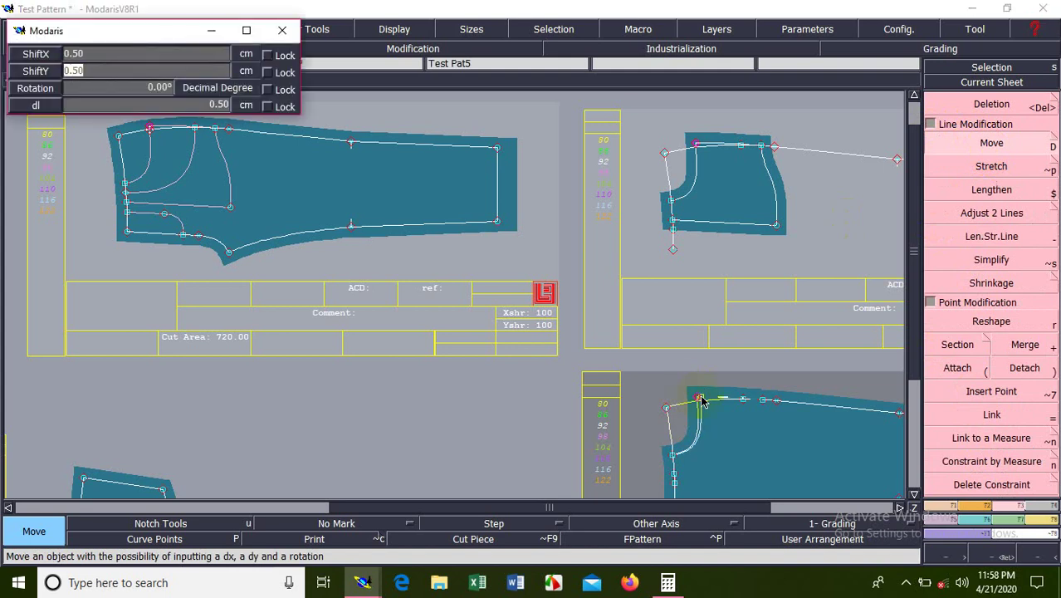
{"action": "type", "text": "0"}
{"action": "key", "text": "Tab"}
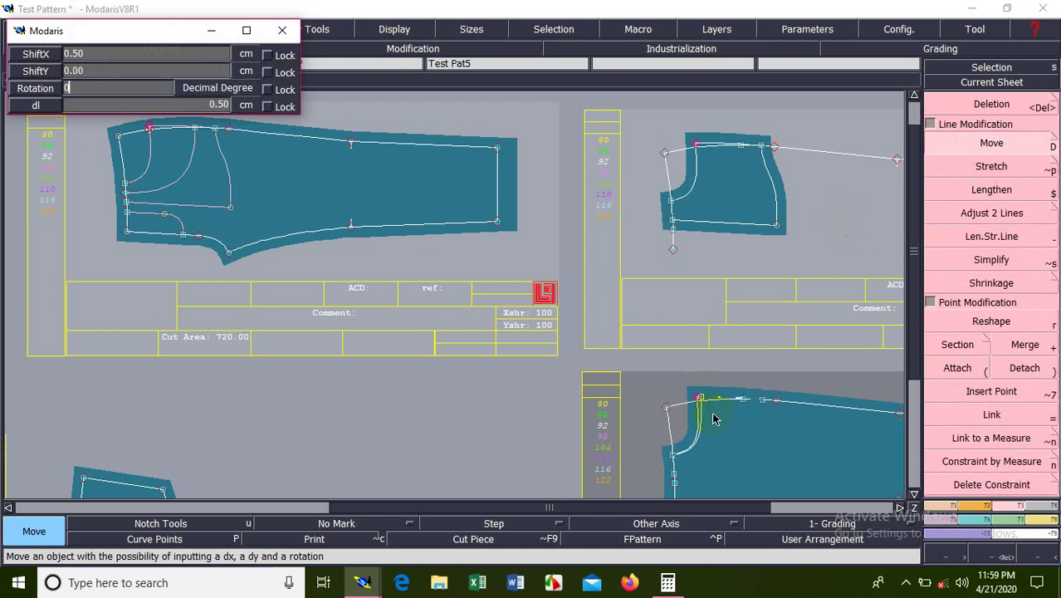
{"action": "key", "text": "Tab"}
{"action": "key", "text": "Return"}
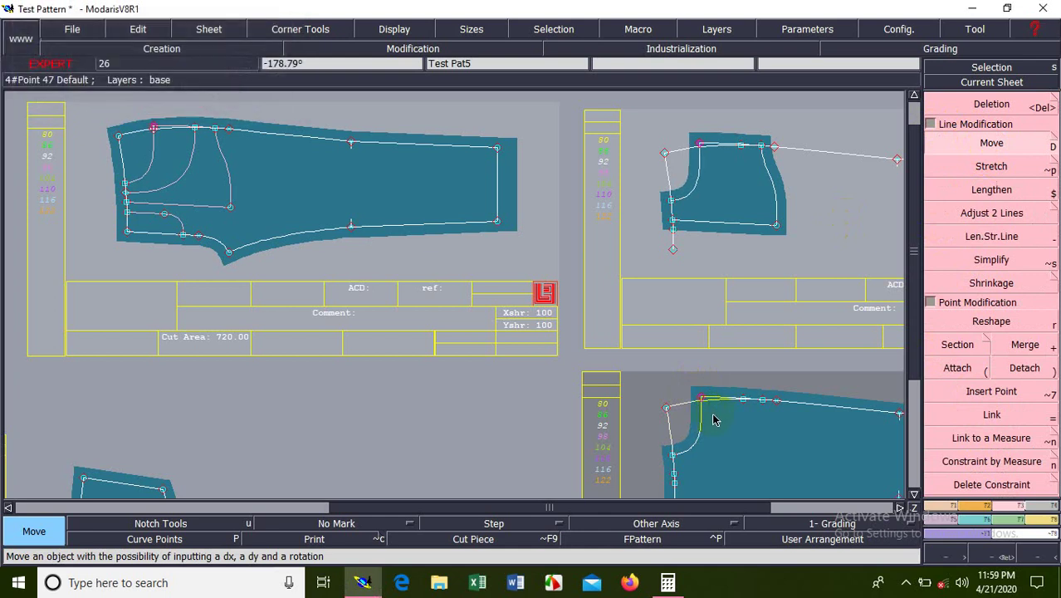
{"action": "left_click", "coordinate": [716, 227]}
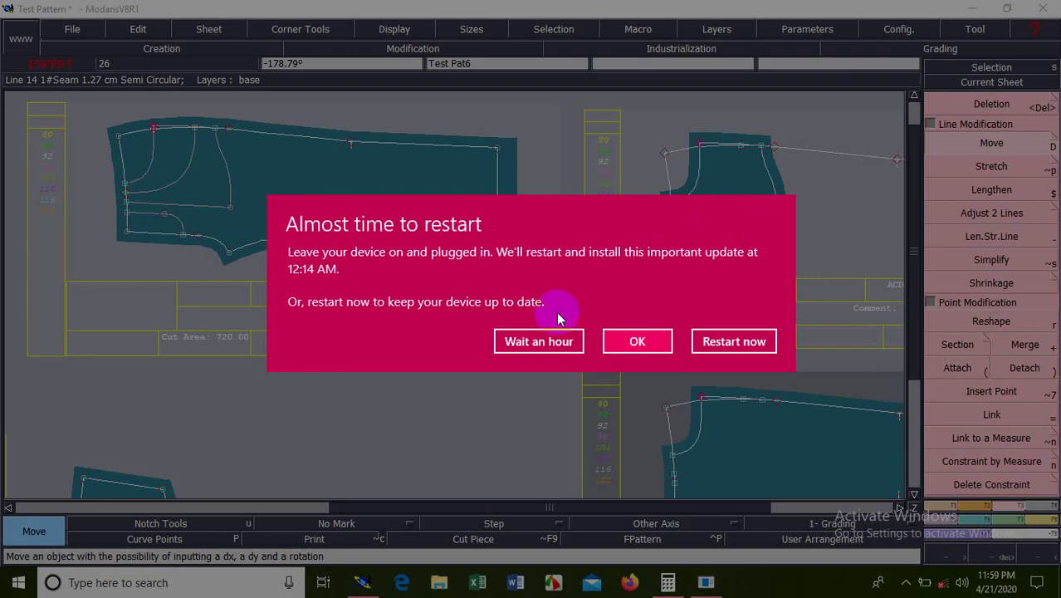
Dismiss the Windows restart notice, undo and redo the waist move, then auto-arrange sheets with F11
{"action": "left_click", "coordinate": [541, 339]}
{"action": "key", "text": "ctrl+z"}
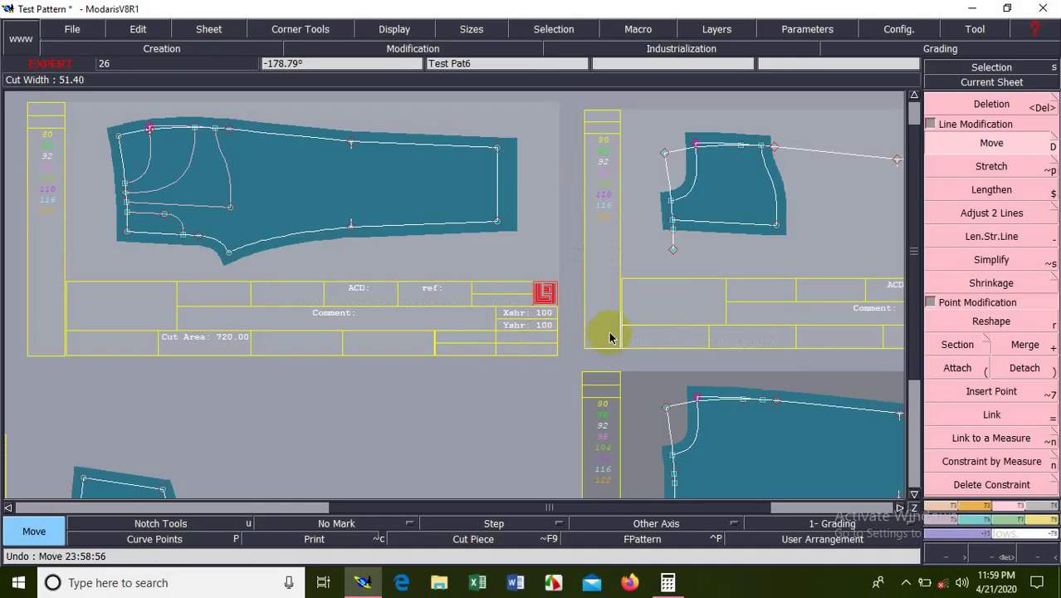
{"action": "key", "text": "ctrl+y"}
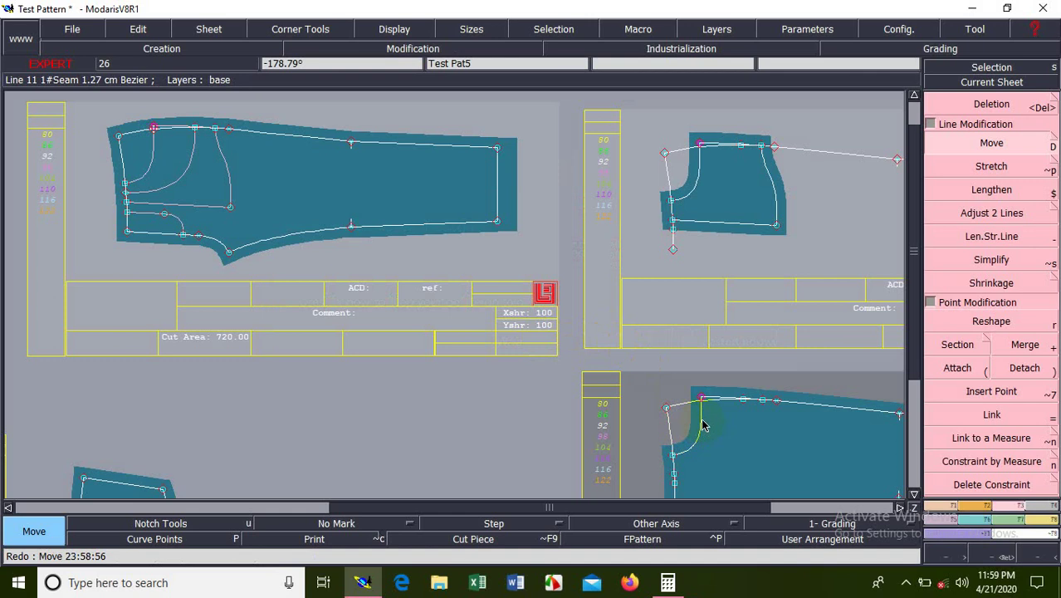
{"action": "left_click", "coordinate": [706, 147]}
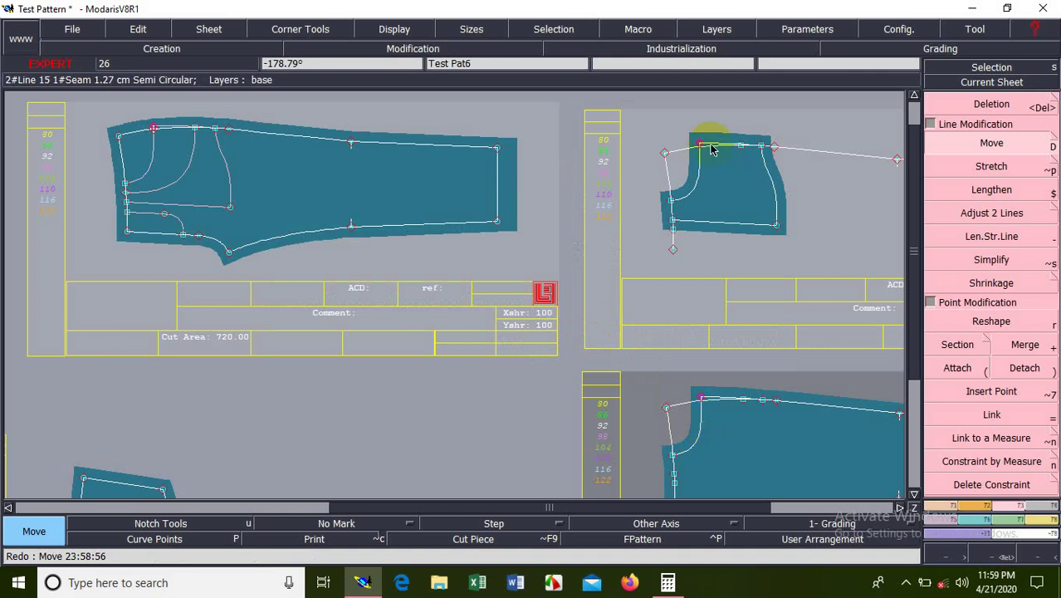
{"action": "left_click", "coordinate": [311, 111]}
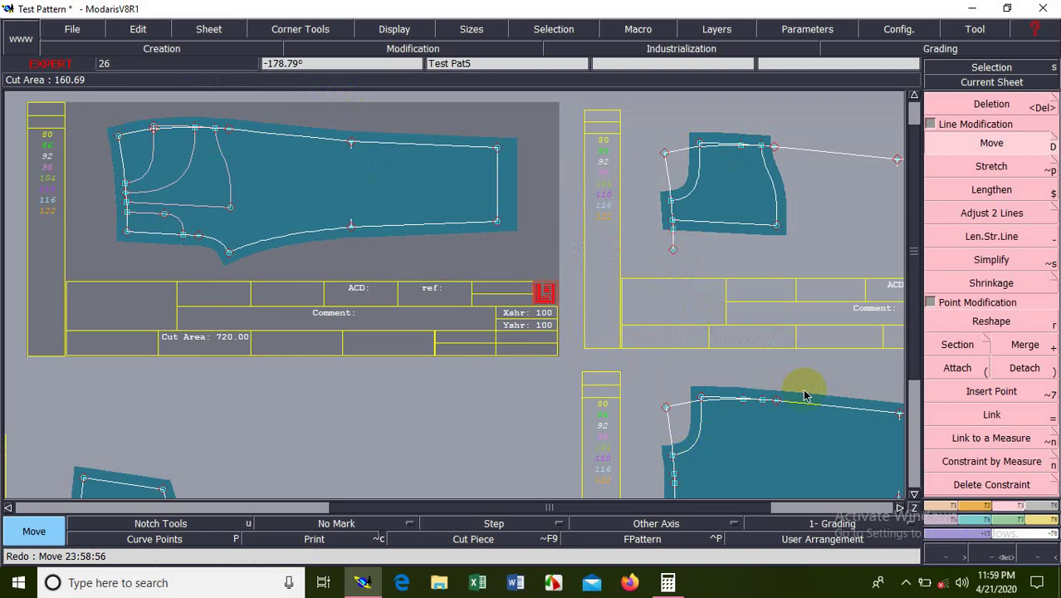
{"action": "key", "text": "F11"}
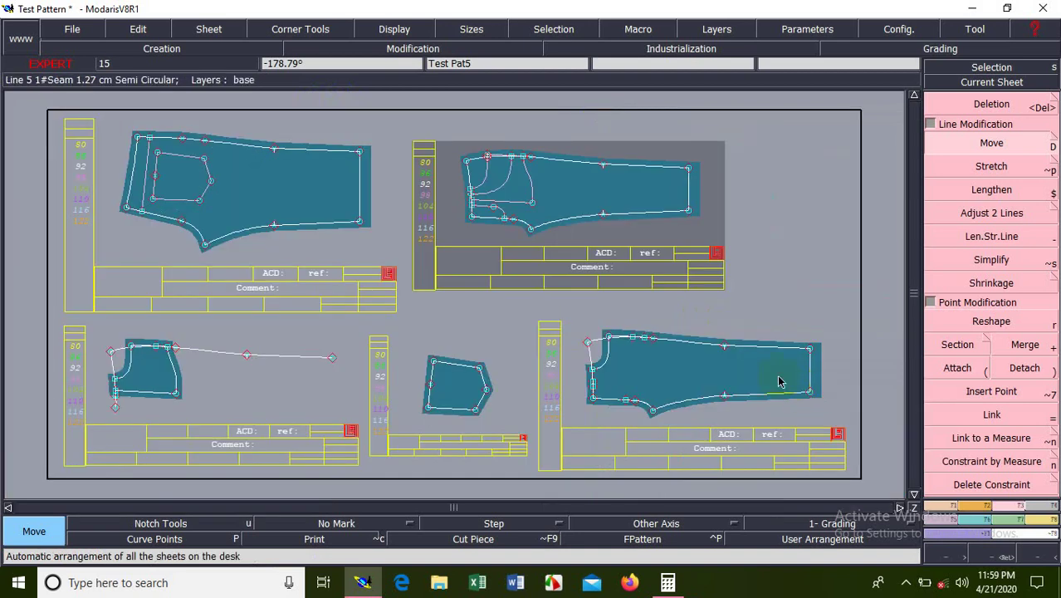
{"action": "left_click", "coordinate": [291, 359]}
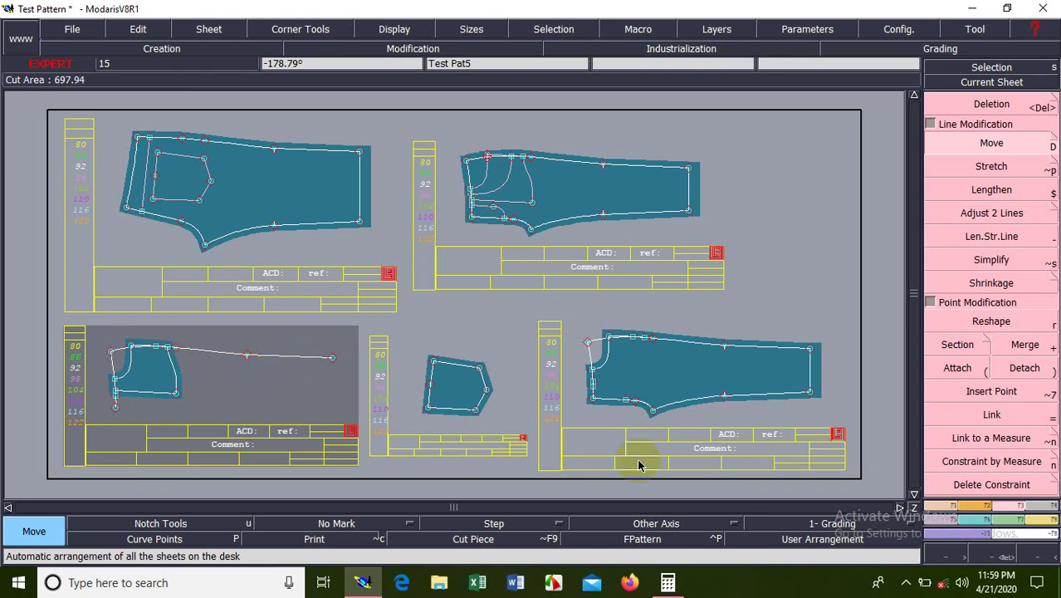
{"action": "left_click", "coordinate": [953, 566]}
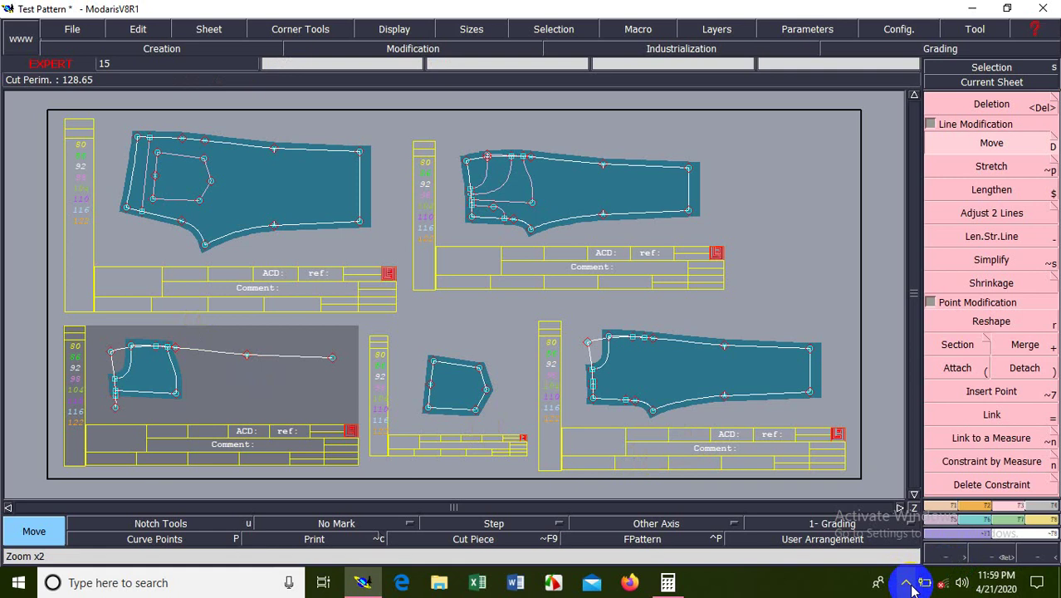